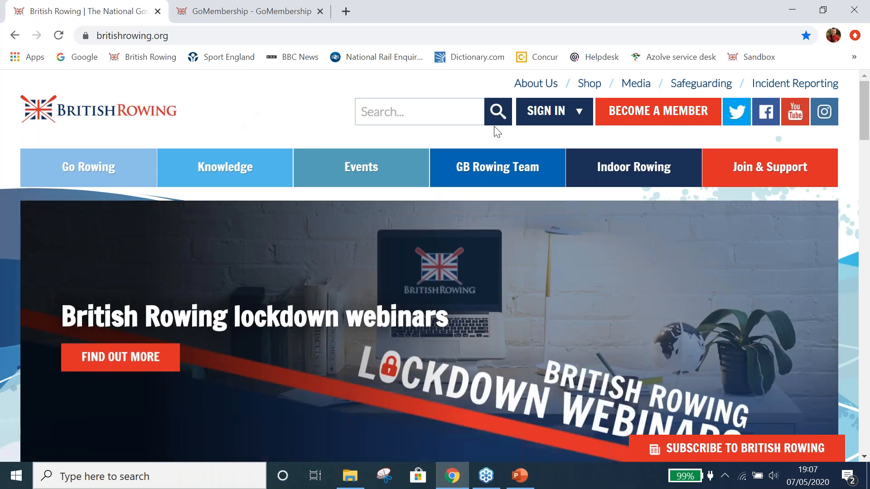
# Open the member login page from the British Rowing website, and close it to return to the sandbox profile page.
pyautogui.moveTo(547, 132)
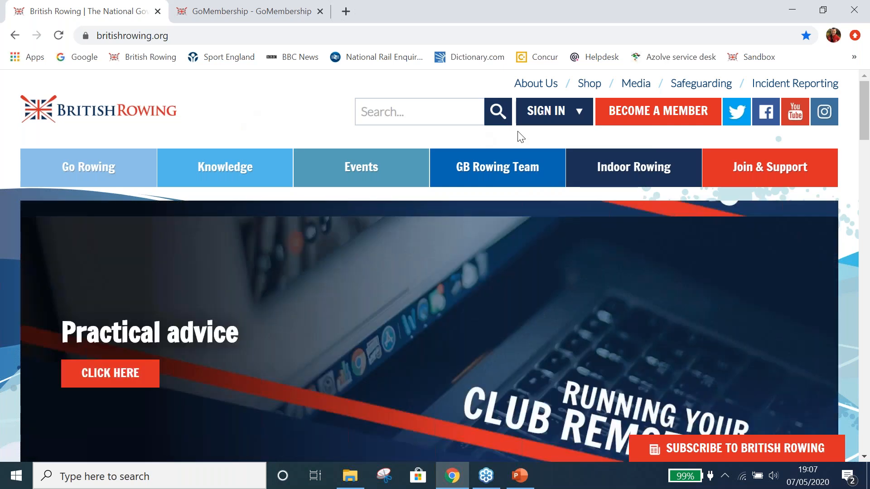
pyautogui.moveTo(566, 119)
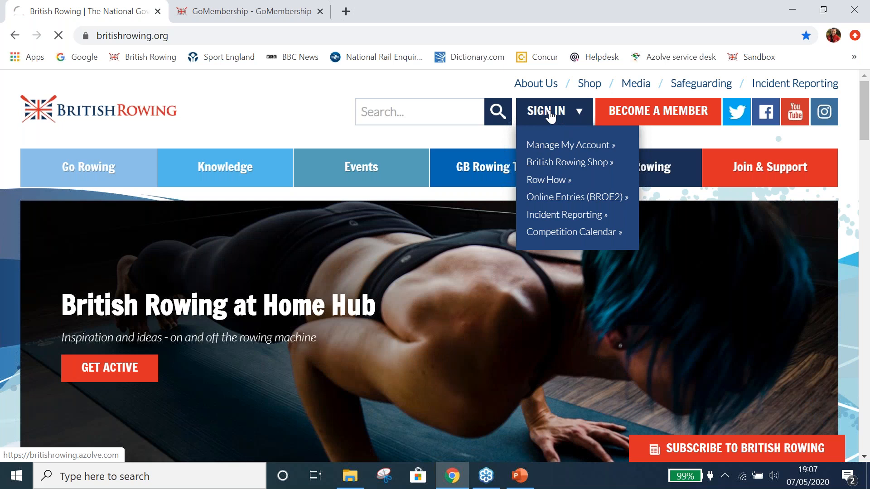
pyautogui.click(550, 116)
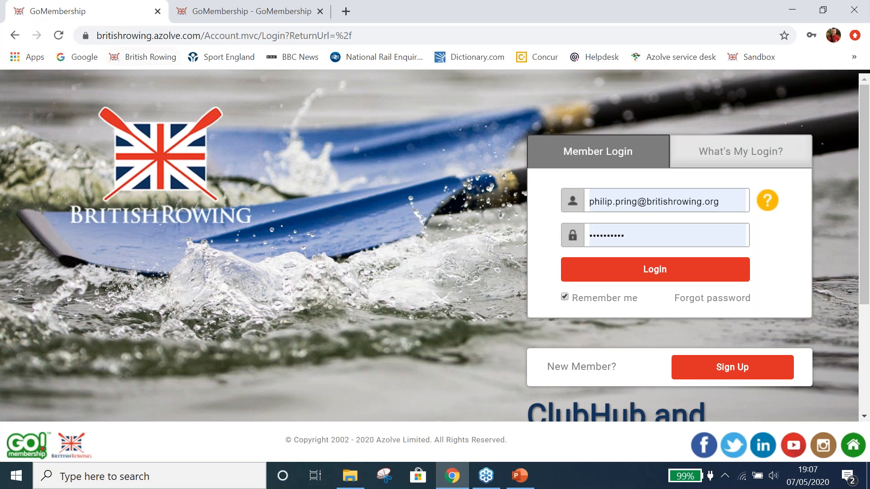
pyautogui.click(157, 11)
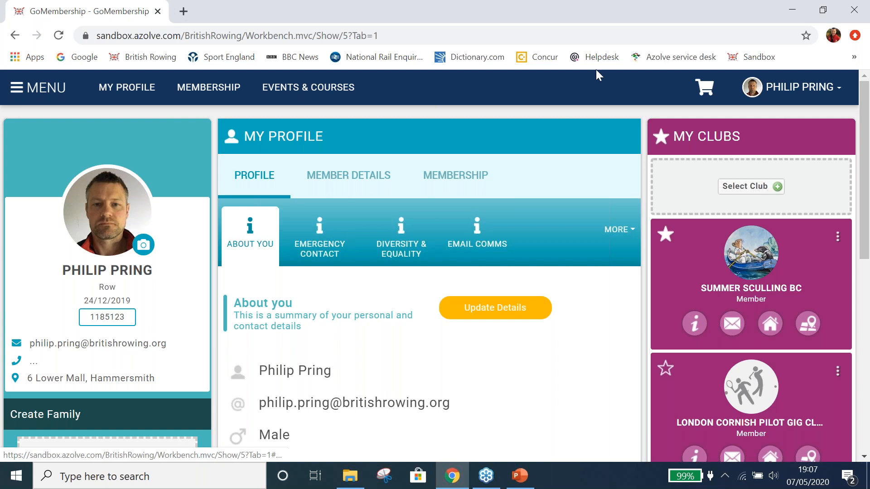
pyautogui.click(650, 29)
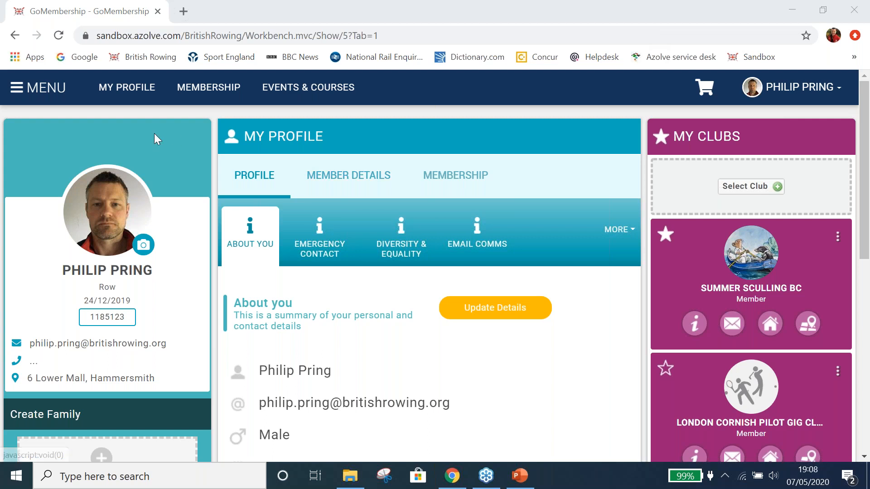
# Open the Club Profiles module in the My Club area.
pyautogui.click(42, 90)
pyautogui.scroll(-1, 41, 247)
pyautogui.scroll(-14, 42, 247)
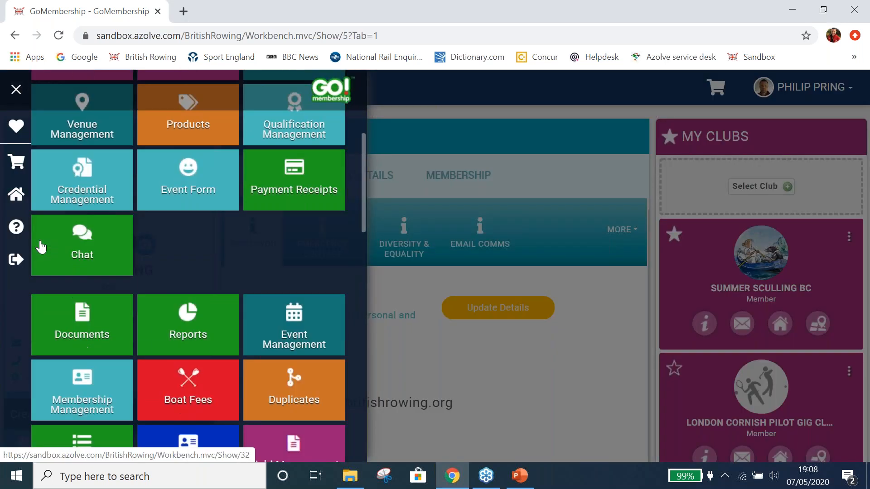
pyautogui.scroll(1, 71, 213)
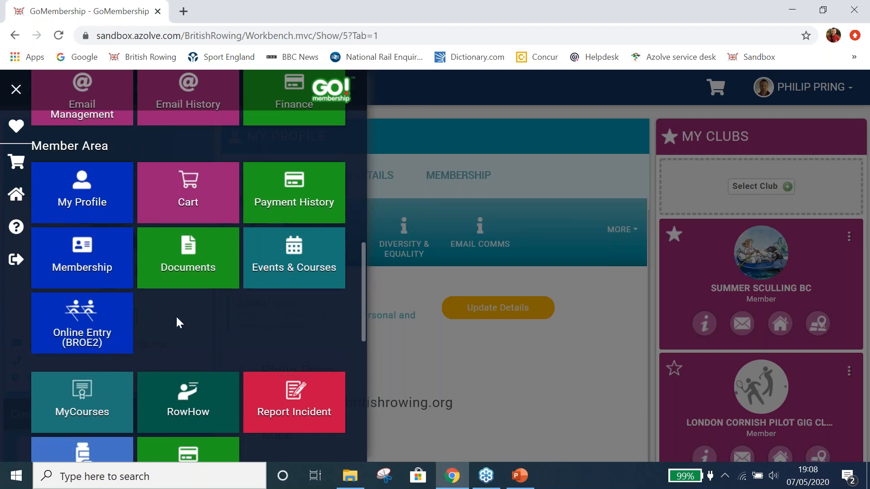
pyautogui.scroll(-2, 177, 319)
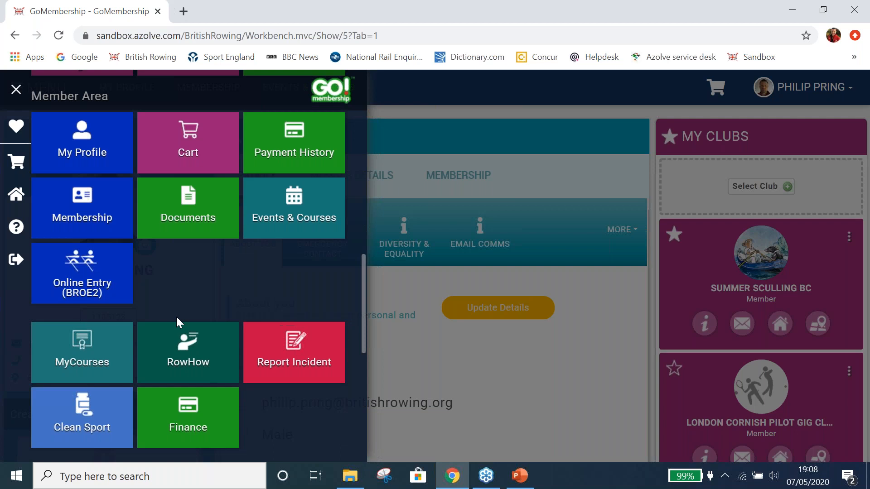
pyautogui.scroll(-5, 176, 315)
pyautogui.scroll(-3, 176, 315)
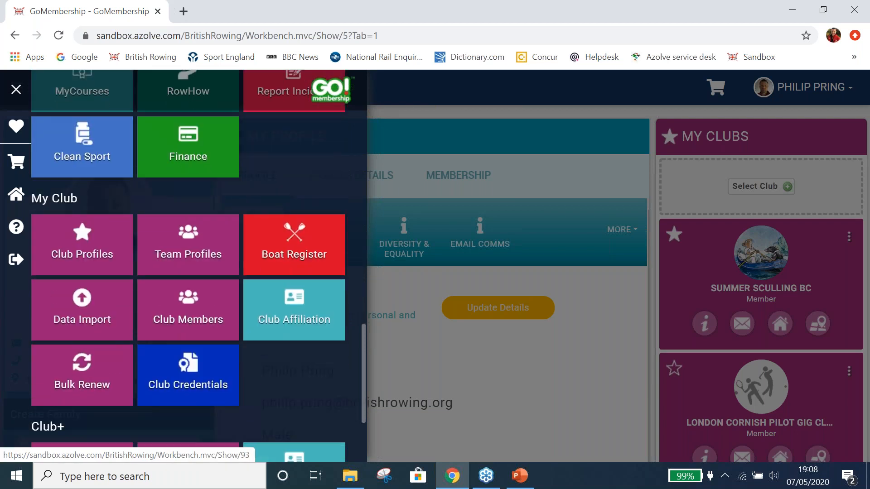
pyautogui.scroll(-1, 176, 315)
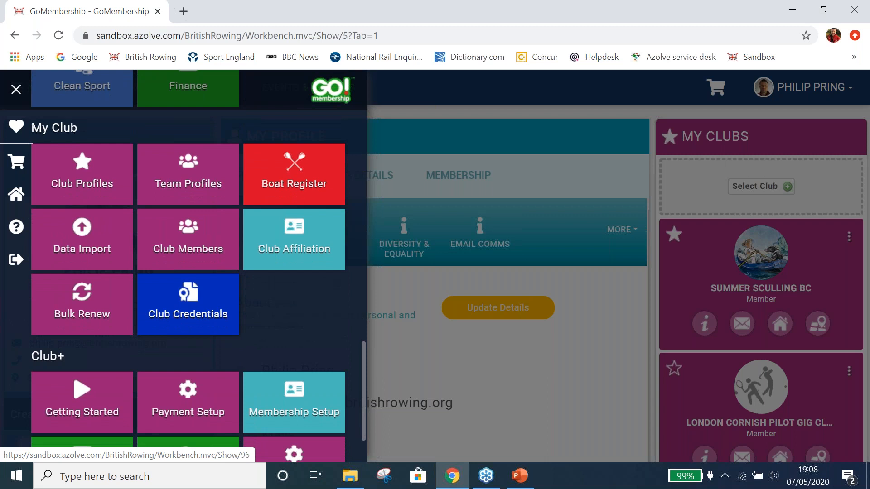
pyautogui.scroll(-1, 175, 315)
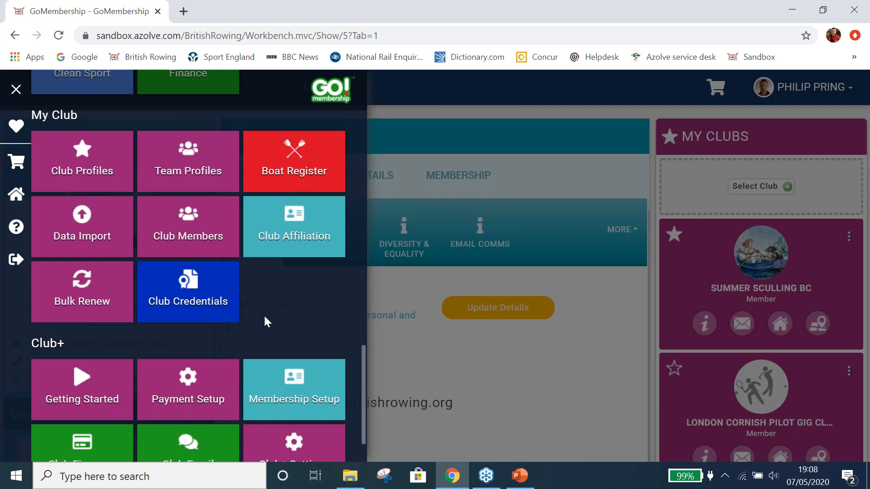
pyautogui.click(99, 163)
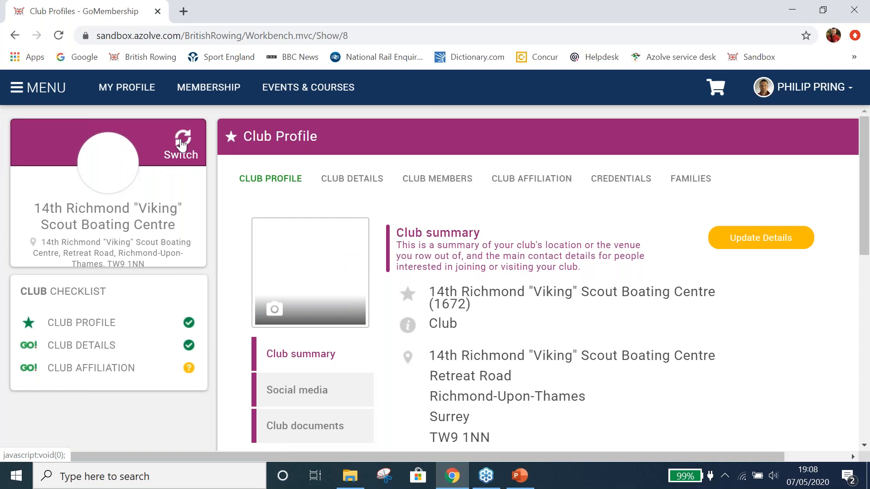
# Switch the active club to Summer Sculling BC by searching the club selector for "summer".
pyautogui.click(181, 144)
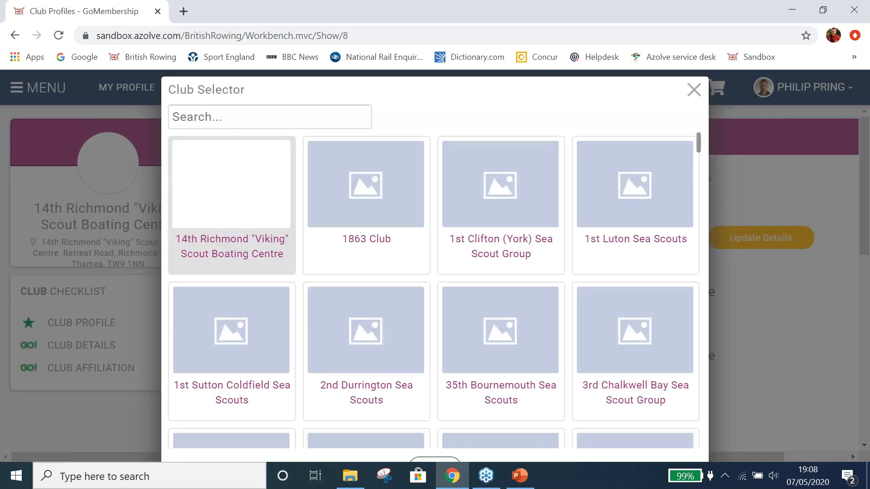
pyautogui.write('s')
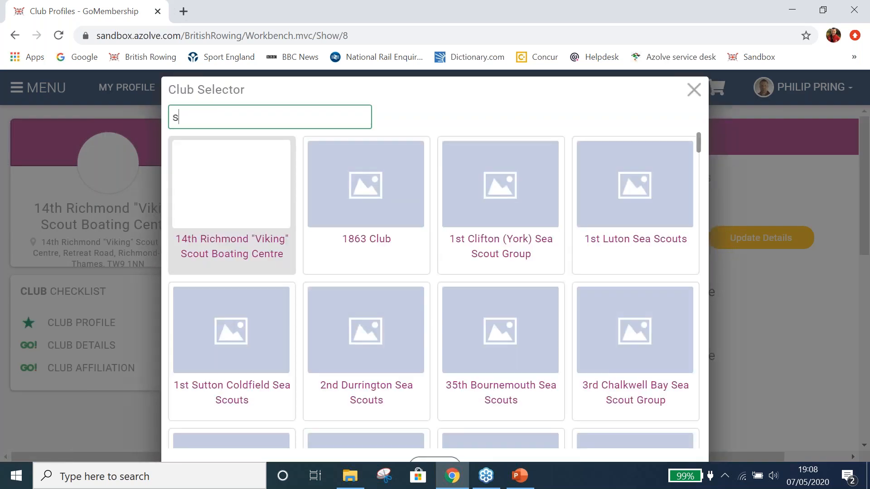
pyautogui.write('ummer')
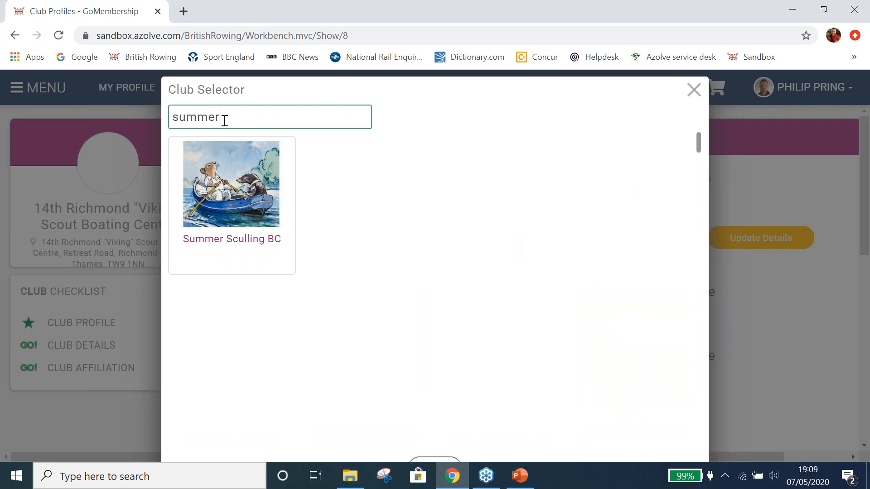
pyautogui.click(231, 191)
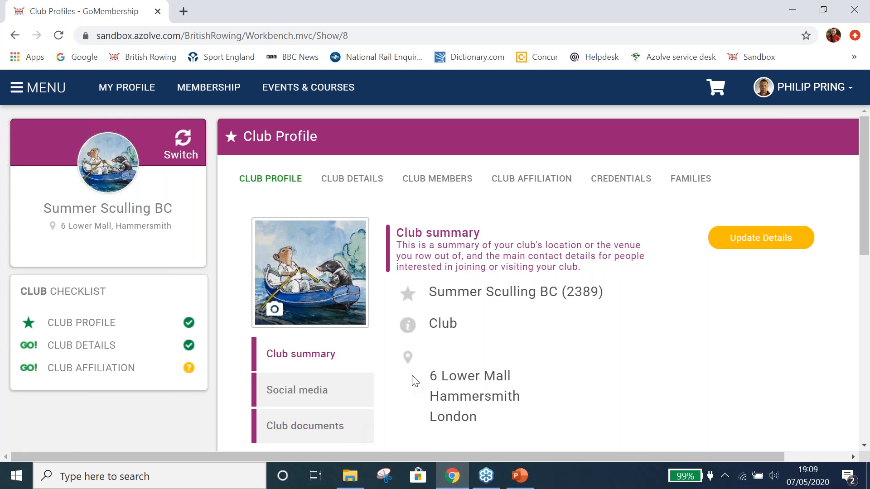
# Open the list of club members and examine the membership statuses and badges on the member cards.
pyautogui.click(446, 182)
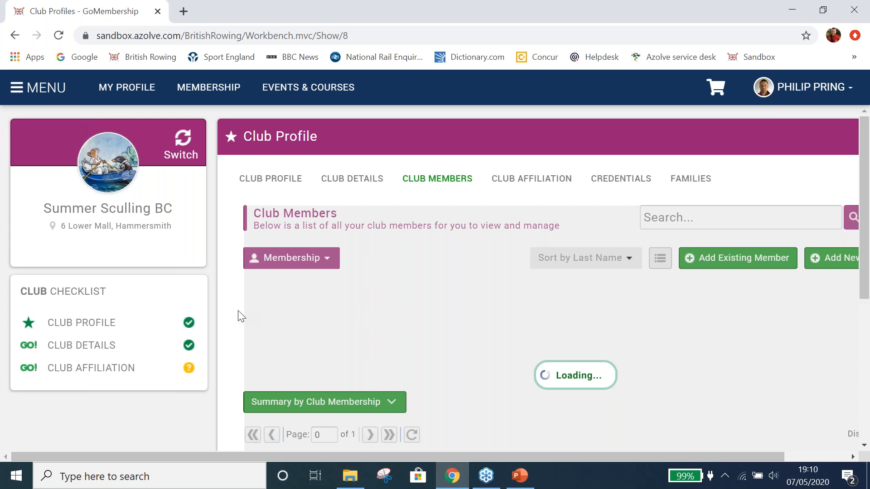
pyautogui.scroll(-4, 241, 316)
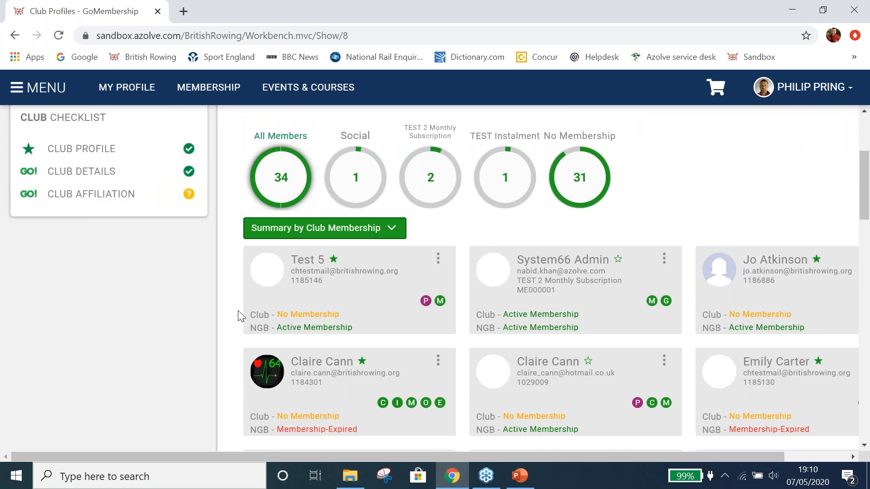
pyautogui.scroll(4, 238, 311)
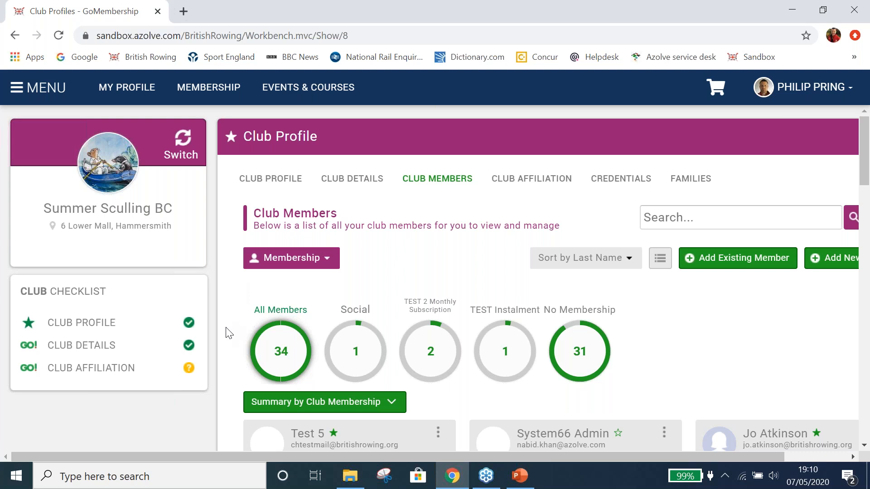
pyautogui.scroll(-4, 229, 333)
pyautogui.scroll(-8, 229, 333)
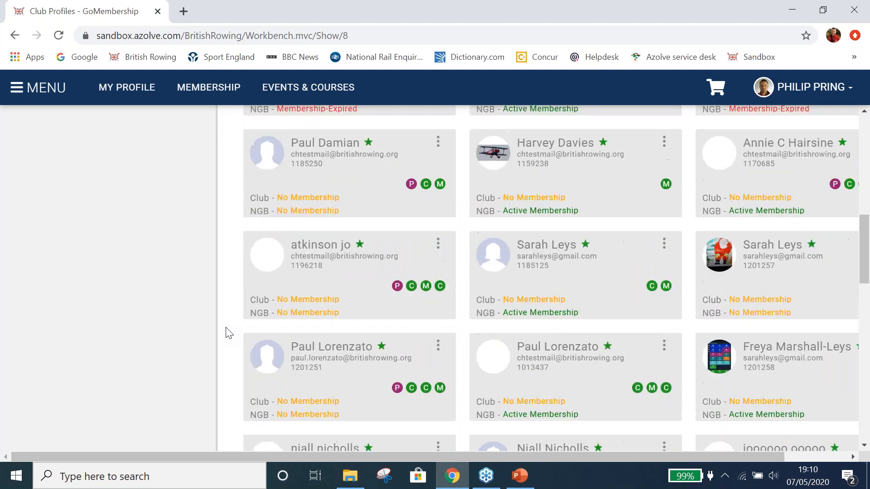
pyautogui.scroll(-6, 229, 333)
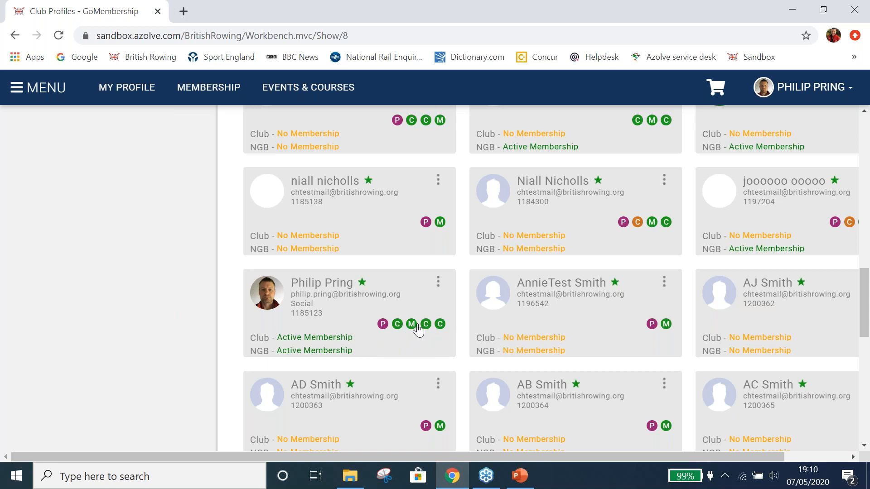
pyautogui.moveTo(397, 330)
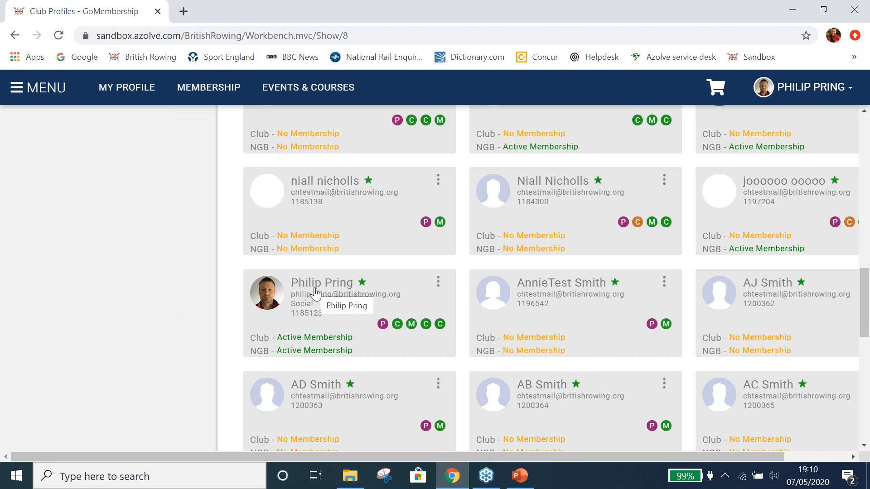
# Open the Social member's record and review the personal details and the available profile sections.
pyautogui.scroll(12, 316, 293)
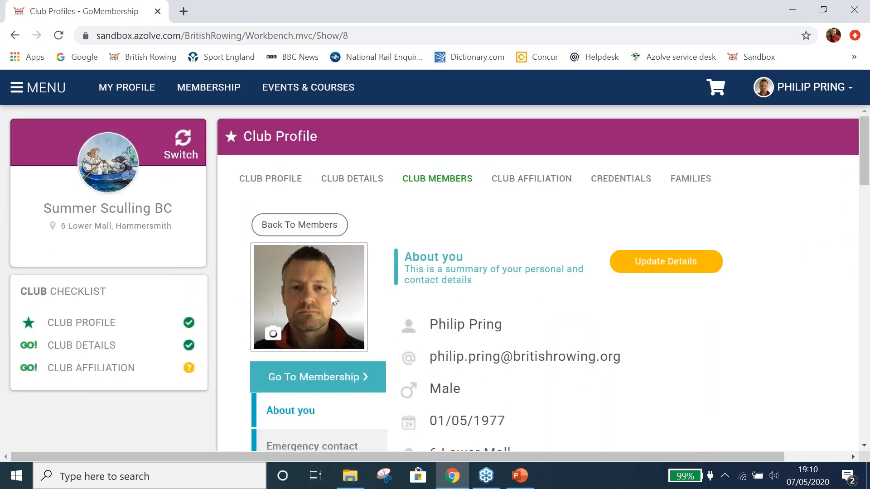
pyautogui.scroll(-1, 506, 357)
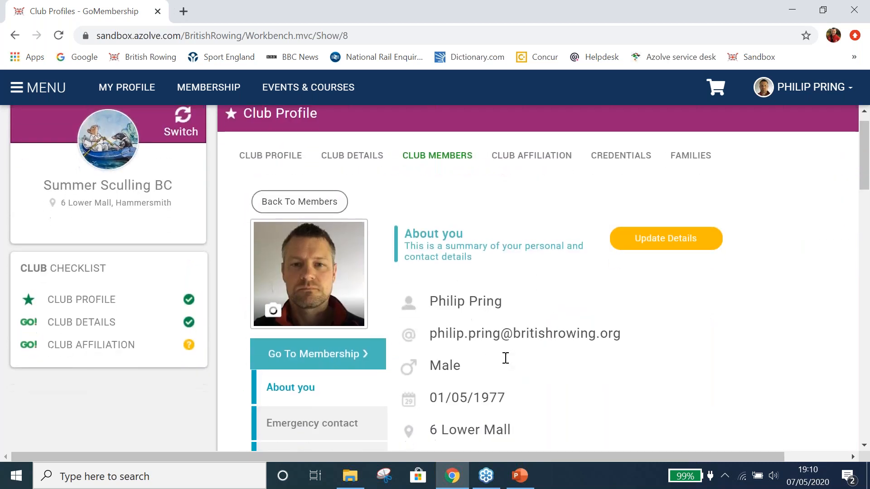
pyautogui.scroll(-2, 505, 358)
pyautogui.scroll(-4, 577, 373)
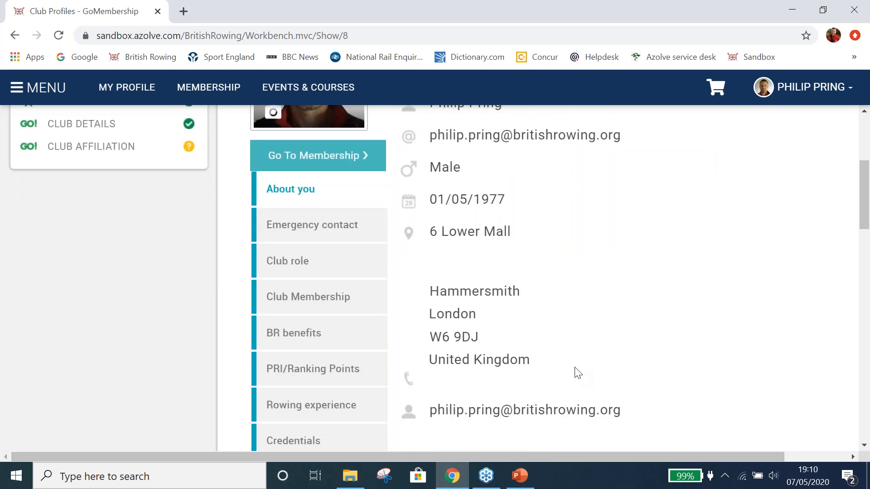
pyautogui.scroll(-1, 578, 372)
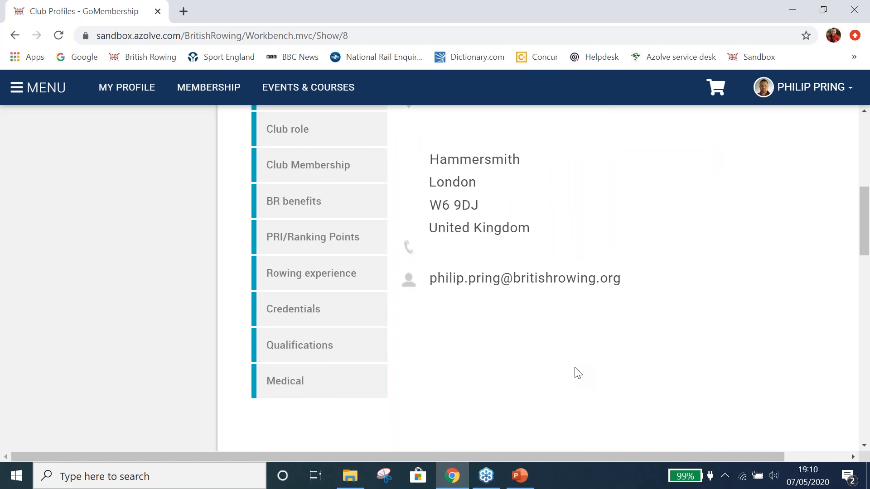
pyautogui.scroll(3, 578, 373)
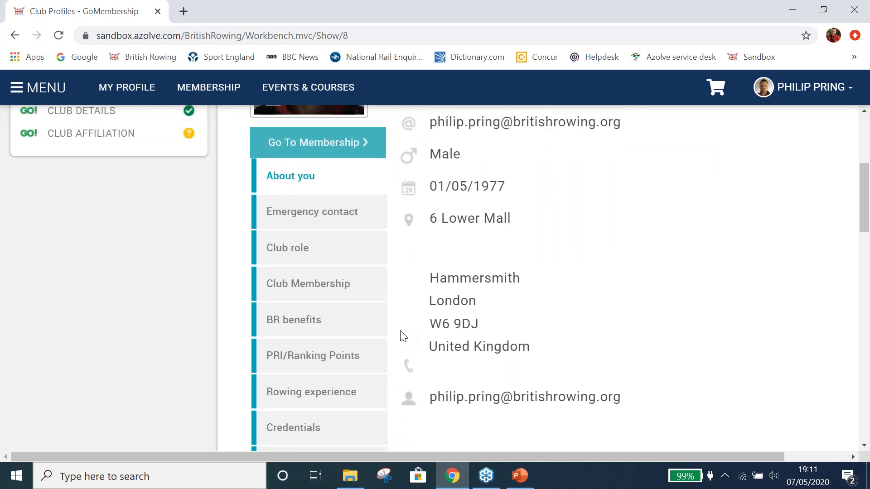
pyautogui.scroll(-2, 403, 336)
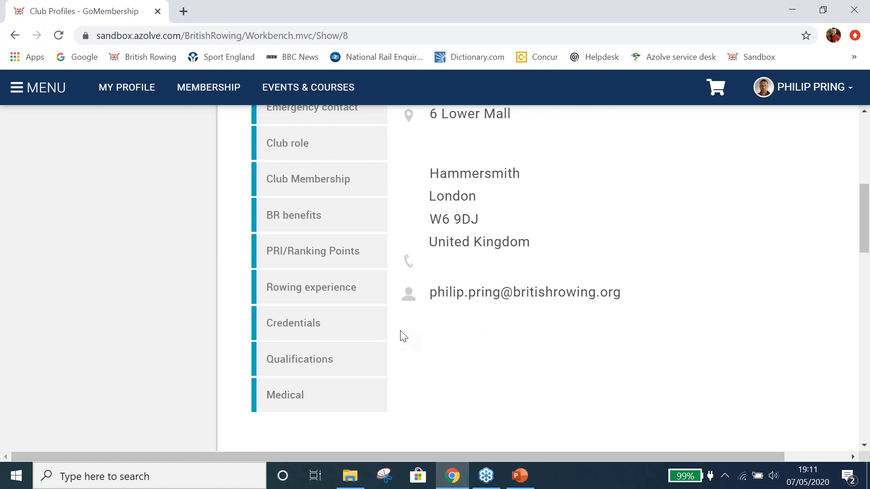
pyautogui.scroll(7, 402, 336)
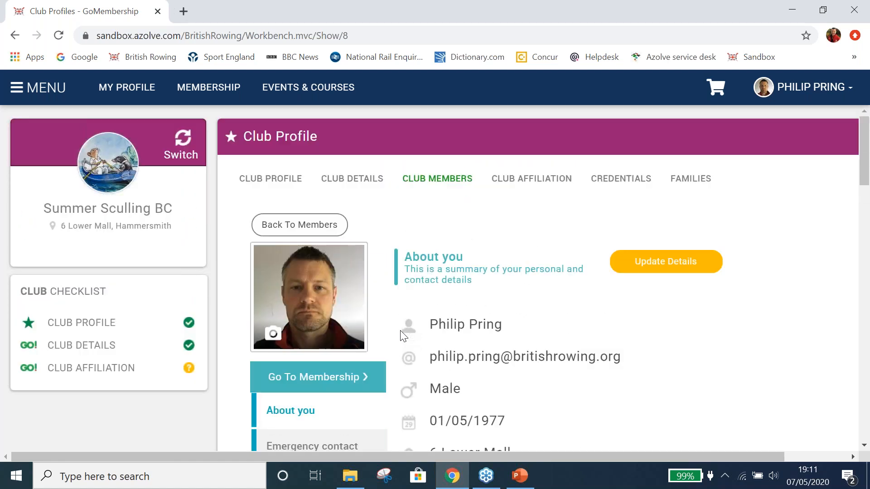
# Return to the club members list and summarise the members by Club Membership.
pyautogui.click(433, 181)
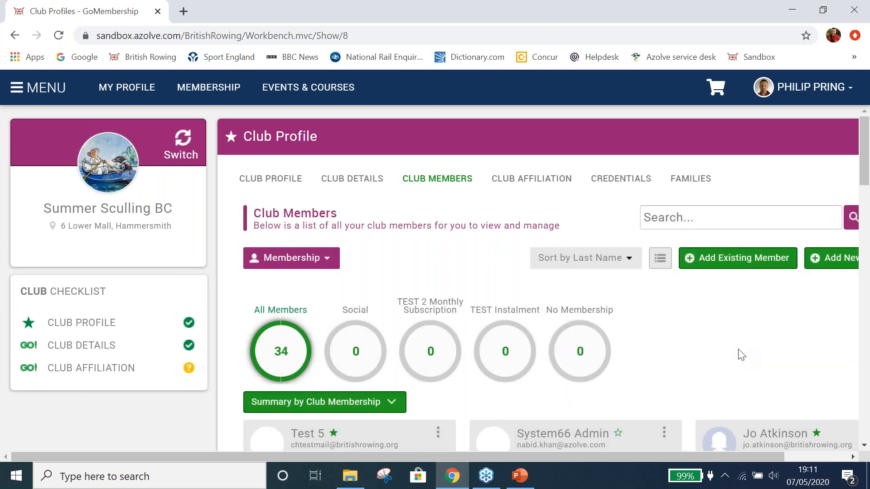
pyautogui.scroll(-1, 739, 350)
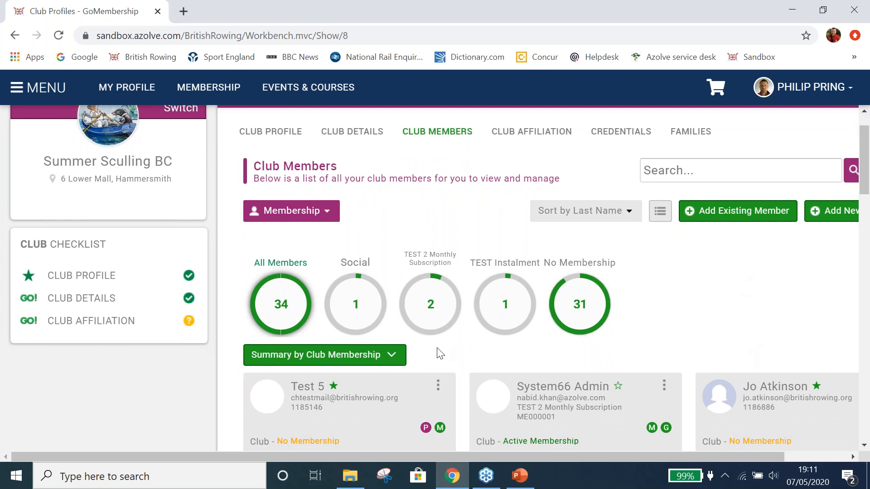
pyautogui.click(391, 359)
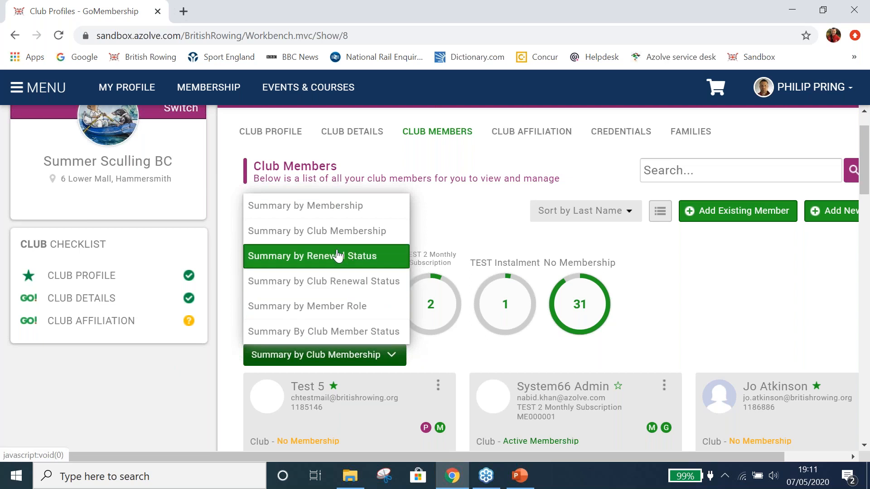
pyautogui.click(316, 235)
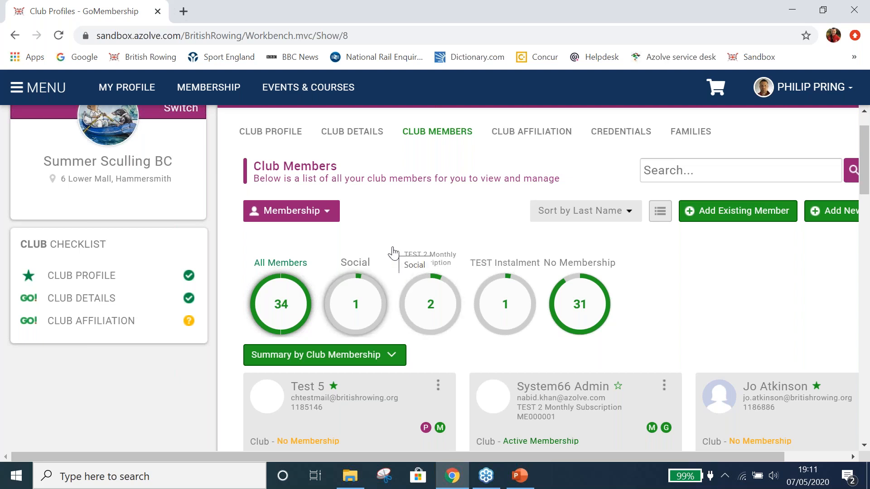
# Open the Club+ Membership Setup page.
pyautogui.click(48, 92)
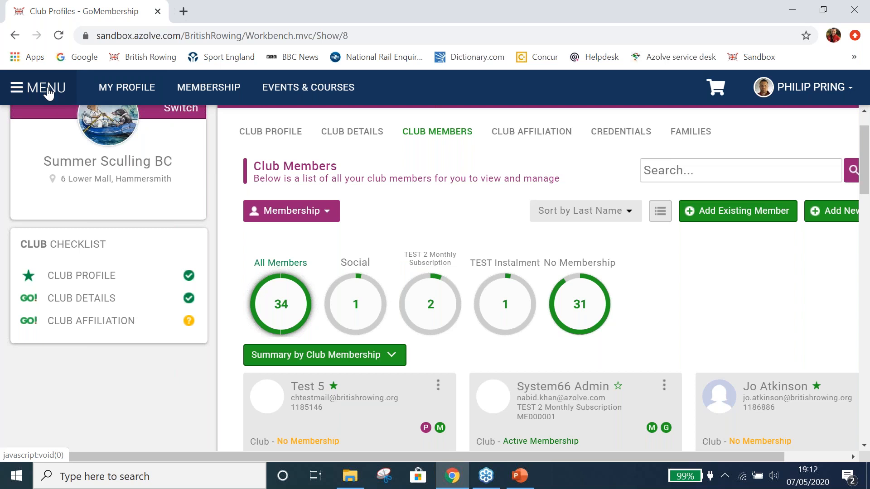
pyautogui.scroll(-7, 84, 248)
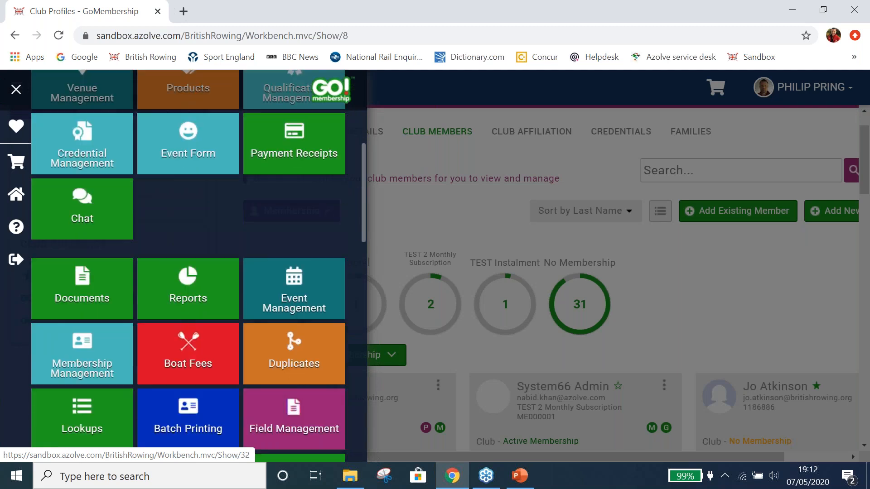
pyautogui.scroll(-15, 188, 266)
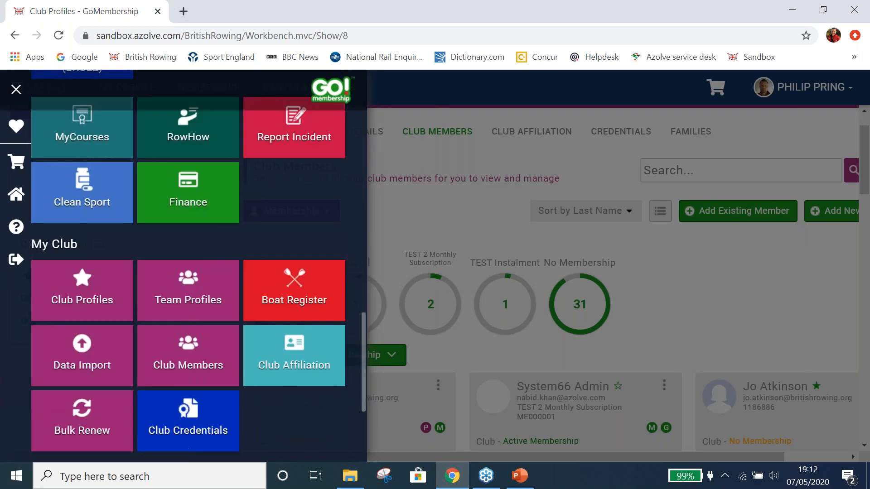
pyautogui.scroll(-5, 188, 266)
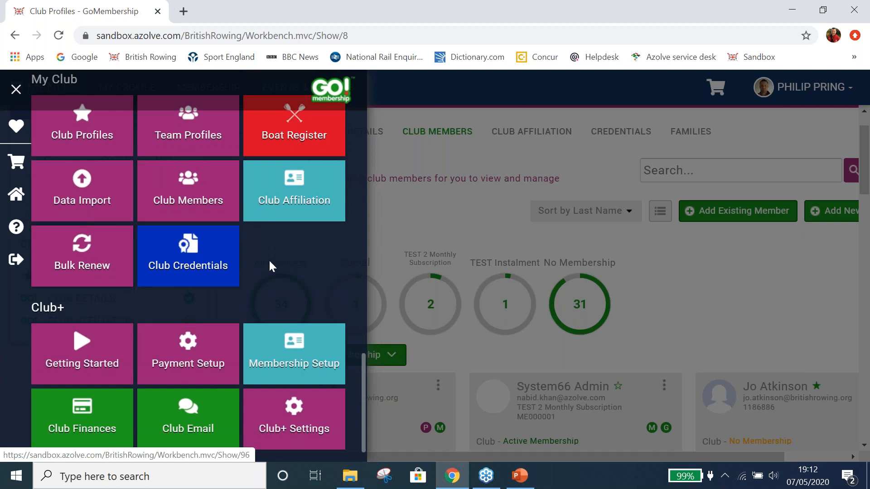
pyautogui.click(324, 352)
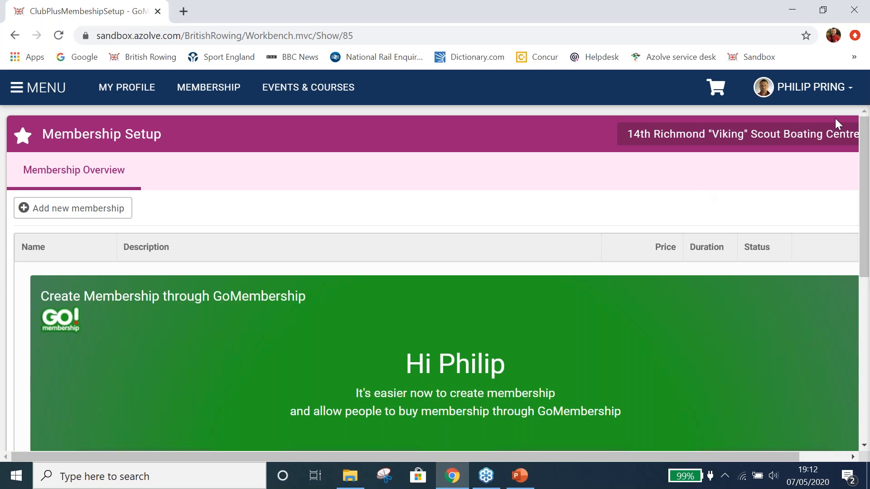
# Switch Membership Setup to Summer Sculling BC by searching the club selector for "summer", and review the club's membership types.
pyautogui.hscroll(2, 836, 118)
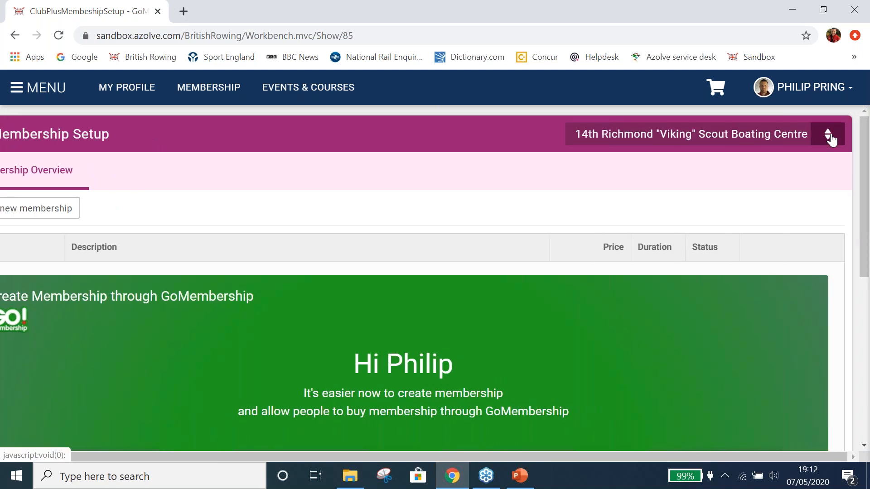
pyautogui.click(829, 135)
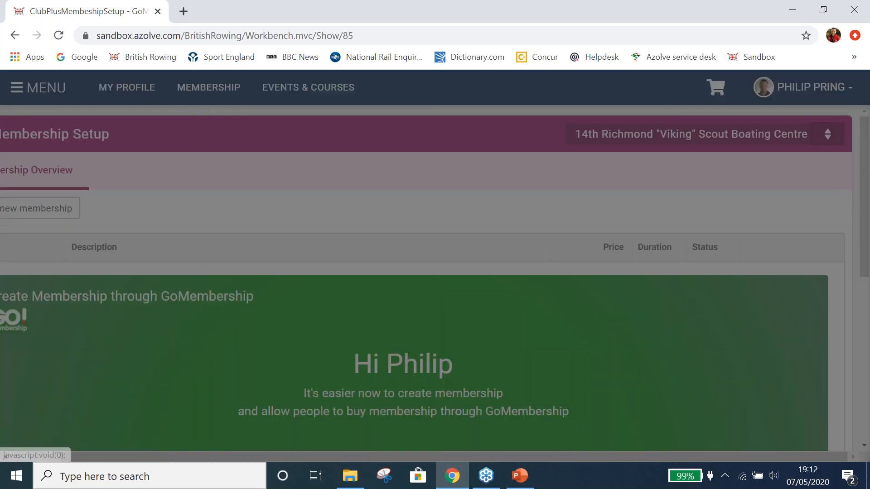
pyautogui.click(249, 115)
pyautogui.write('s')
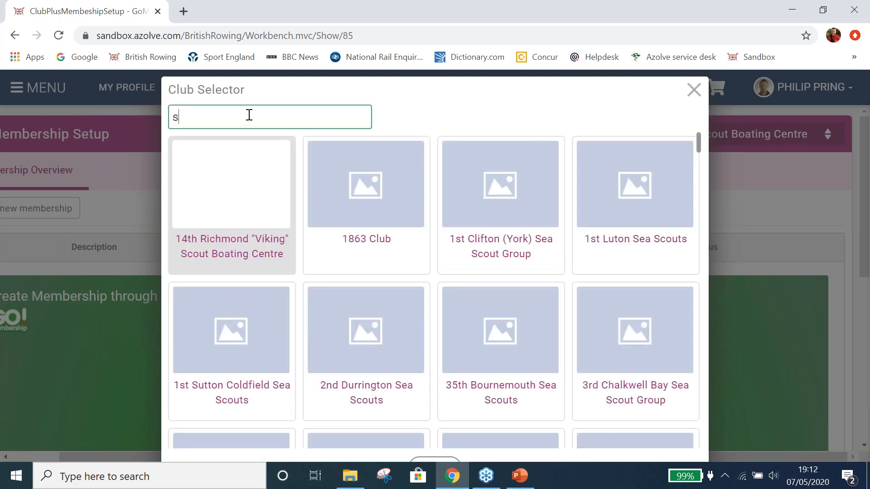
pyautogui.write('ummer')
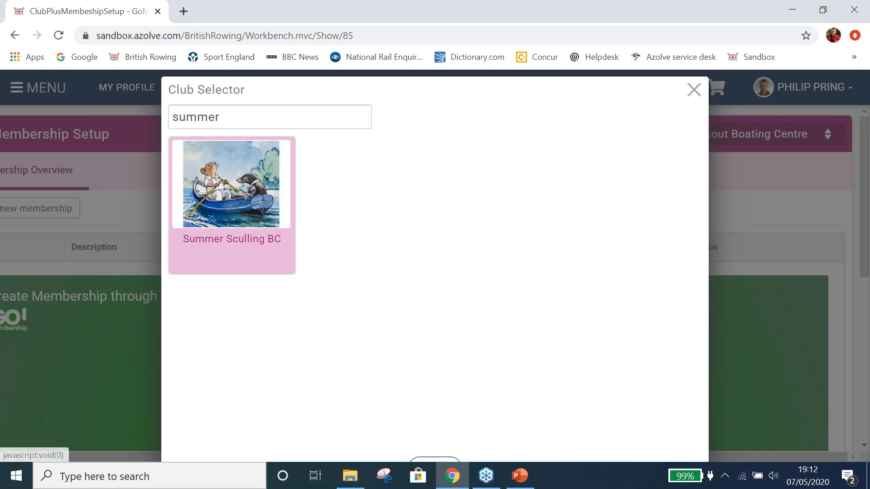
pyautogui.click(232, 176)
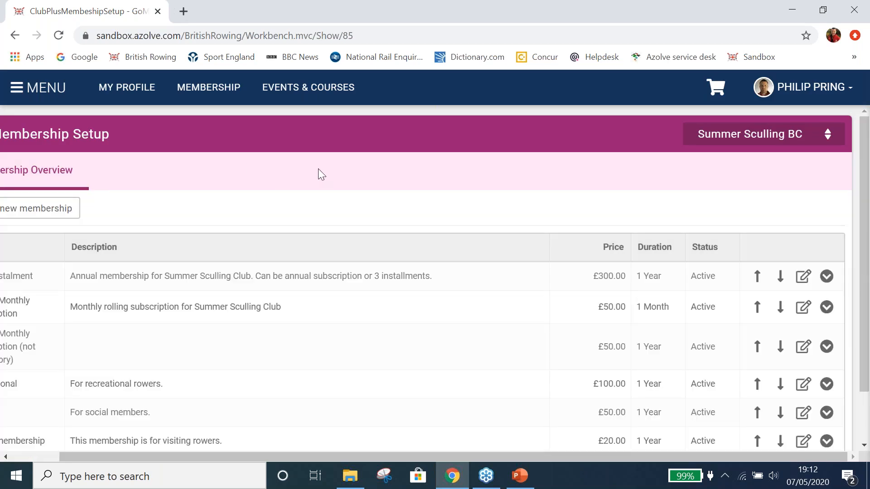
pyautogui.hscroll(-1, 318, 169)
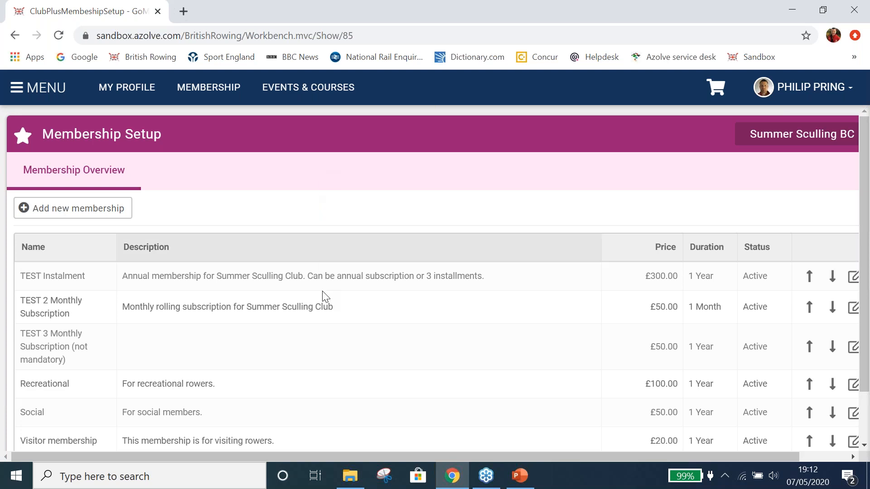
pyautogui.scroll(-2, 321, 358)
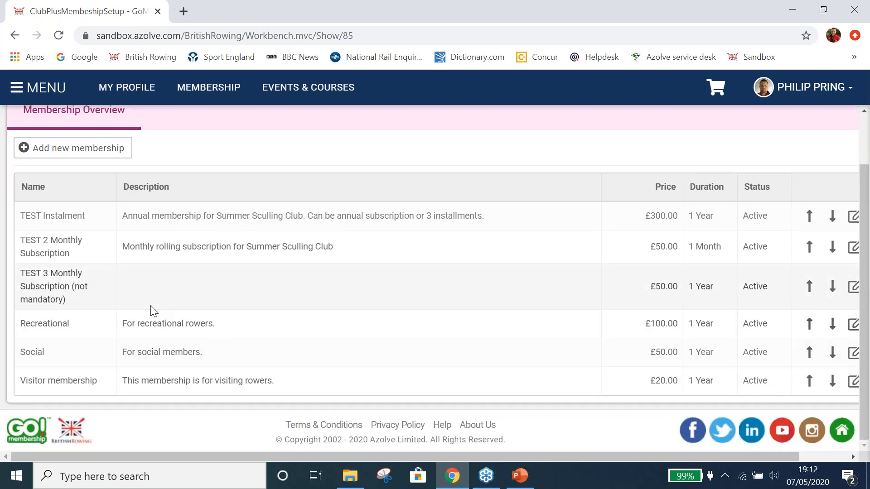
pyautogui.scroll(2, 542, 301)
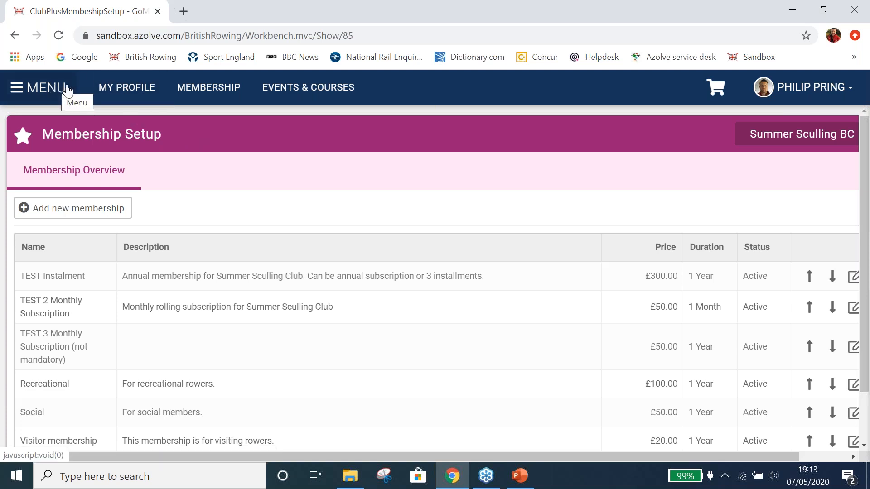
# Open the membership section of your own profile and review the British Rowing categories and club membership.
pyautogui.click(121, 88)
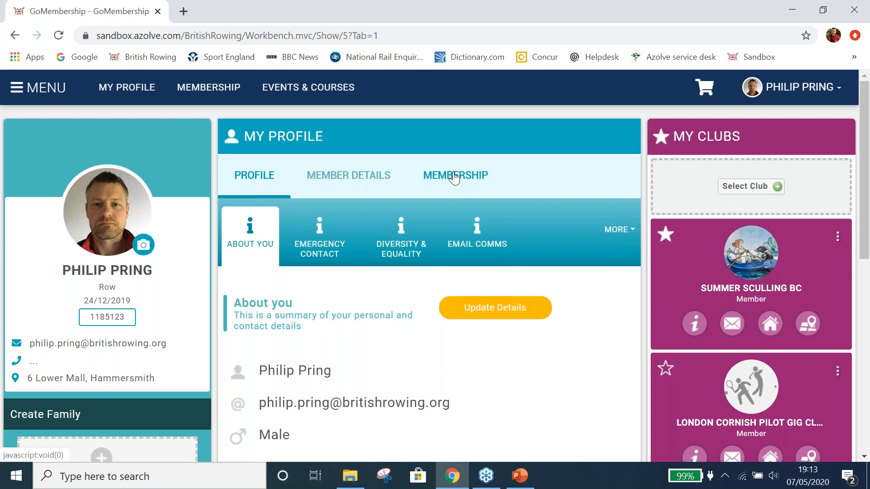
pyautogui.click(455, 178)
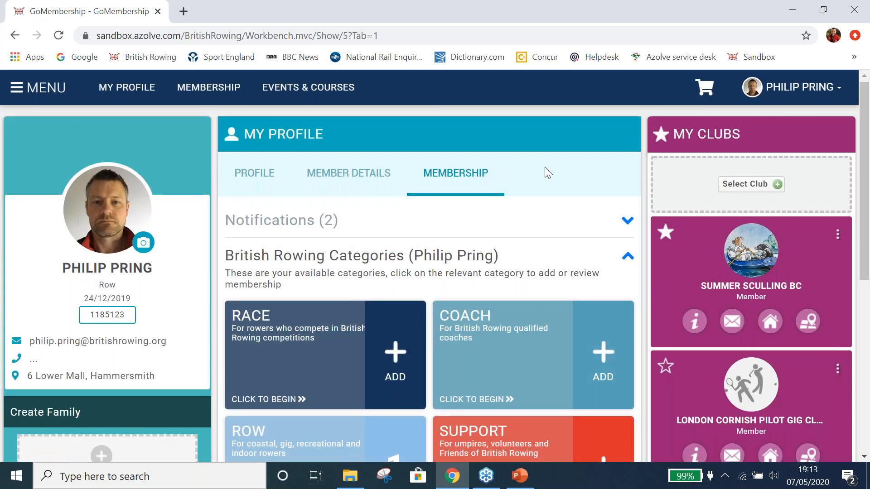
pyautogui.scroll(-3, 545, 168)
pyautogui.scroll(-1, 545, 169)
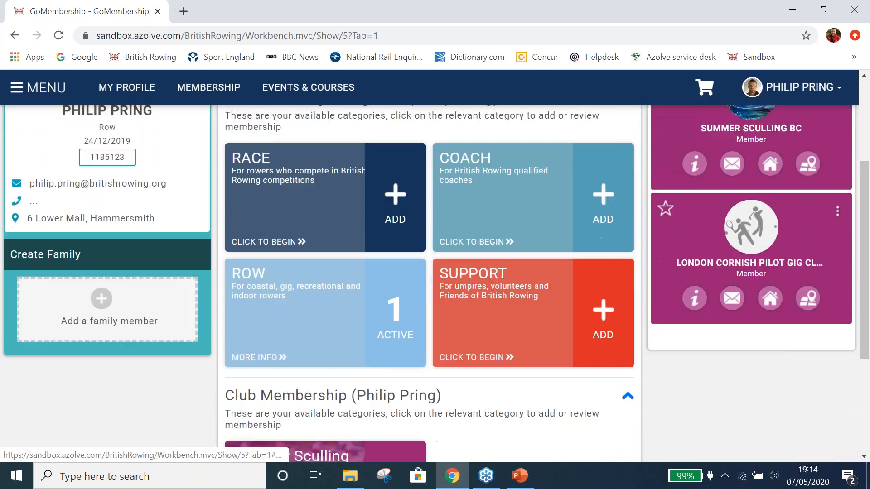
pyautogui.scroll(1, 546, 169)
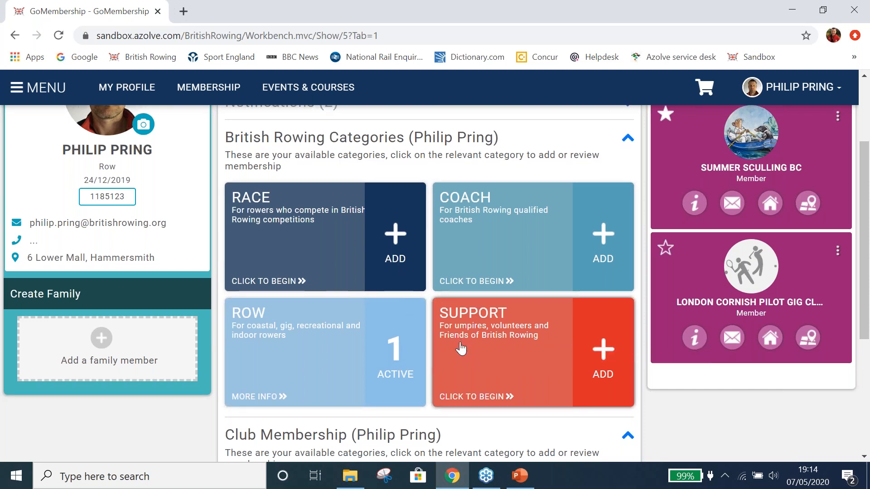
pyautogui.scroll(-5, 460, 349)
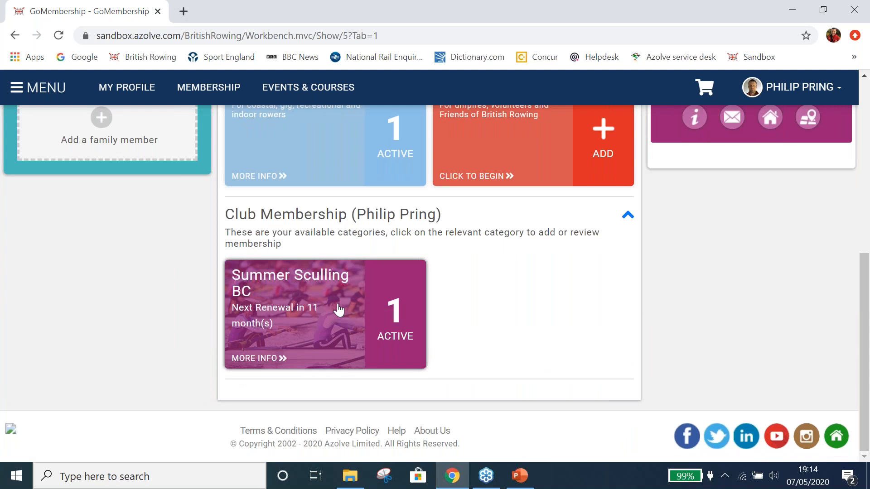
# Start renewing the Summer Sculling BC club membership and browse the available choices up to the Recreational and Social options.
pyautogui.click(389, 312)
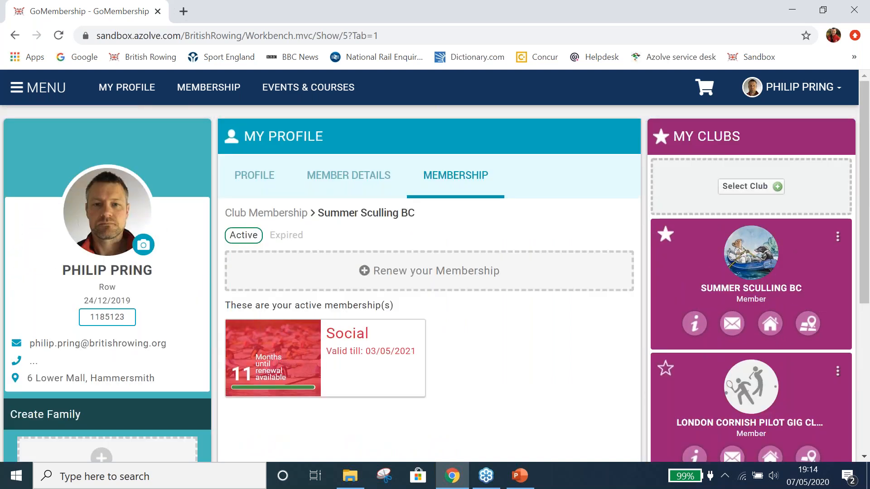
pyautogui.click(449, 274)
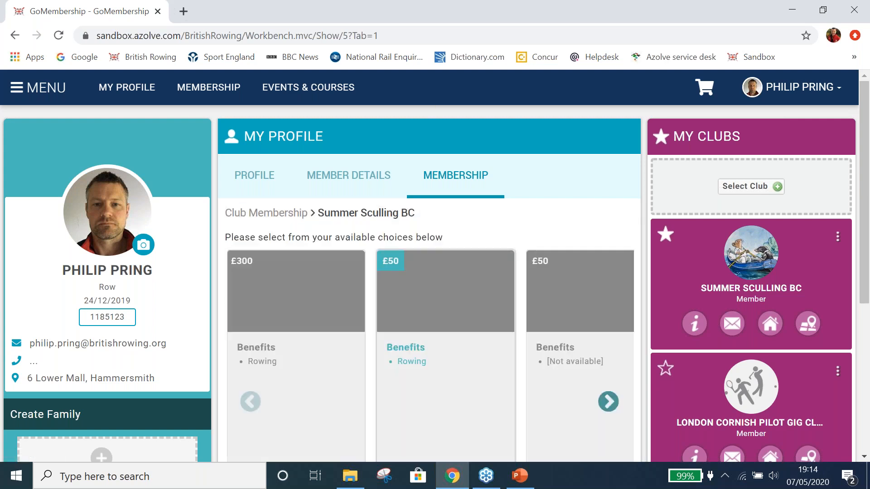
pyautogui.scroll(-2, 449, 274)
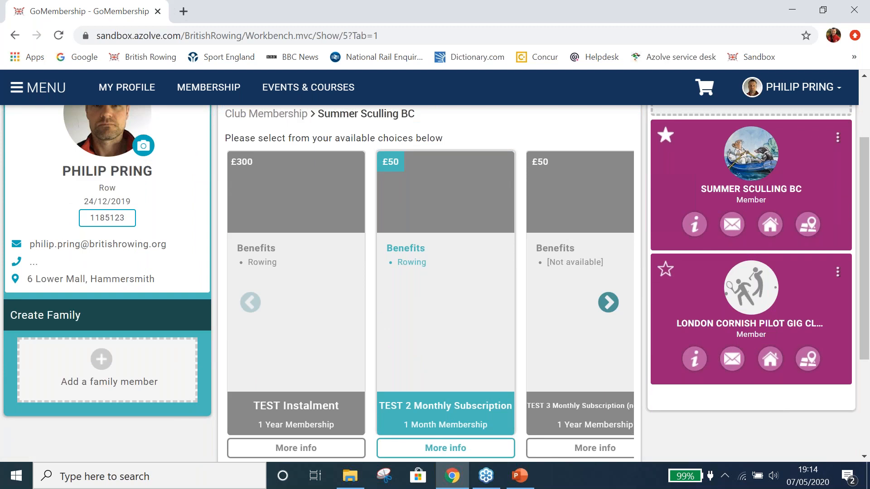
pyautogui.click(609, 303)
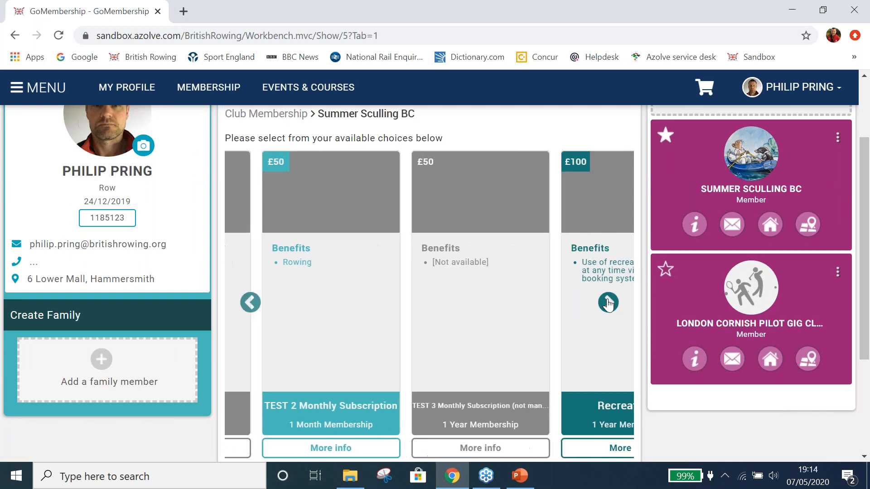
pyautogui.click(608, 302)
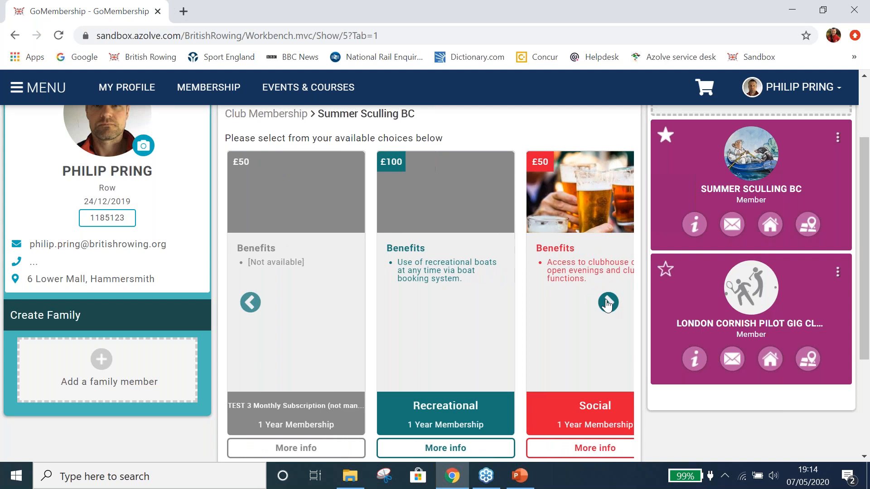
# Select the £100 one-year Recreational membership, add it to the cart and proceed to checkout.
pyautogui.click(437, 409)
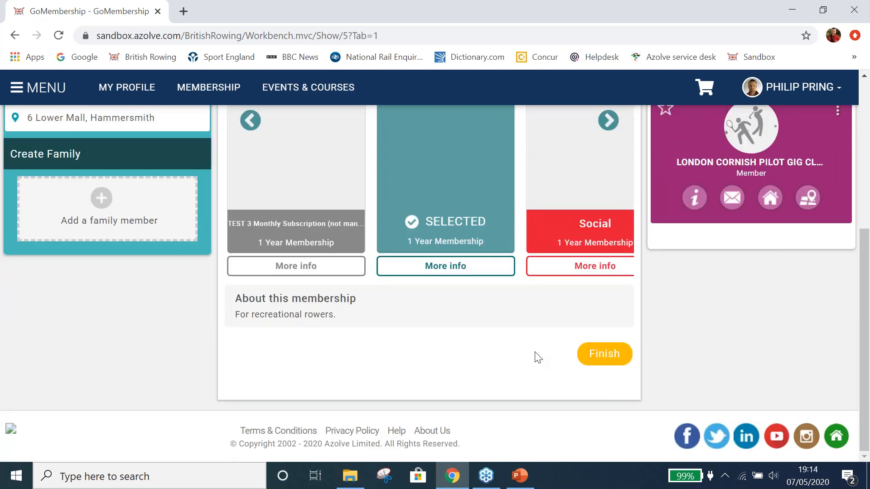
pyautogui.click(591, 359)
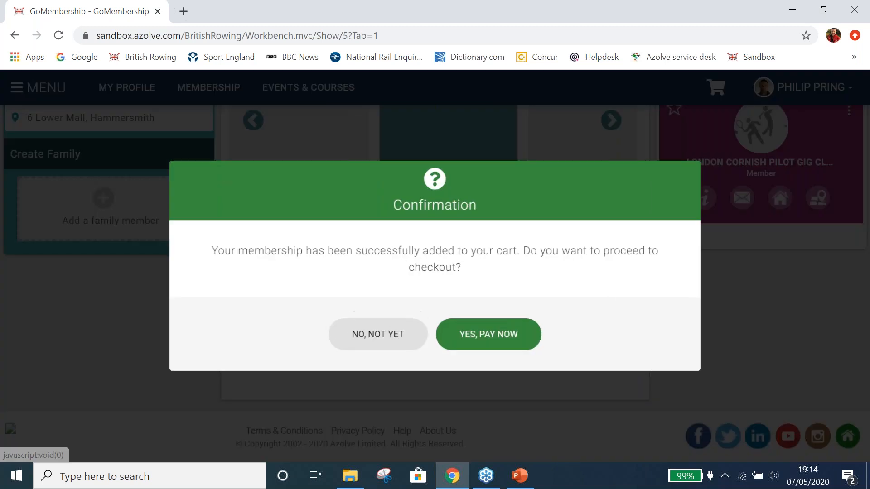
pyautogui.click(488, 334)
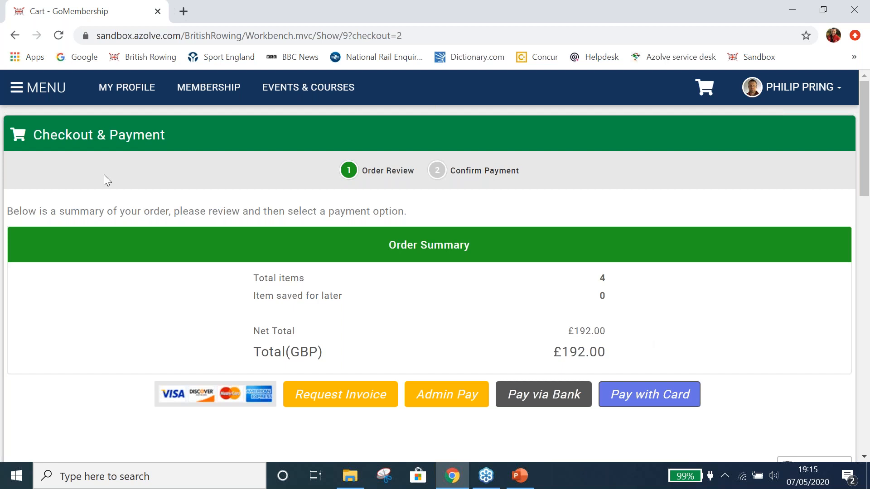
# Leave the checkout and open the Club+ Club Finances page.
pyautogui.click(46, 93)
pyautogui.scroll(-4, 172, 287)
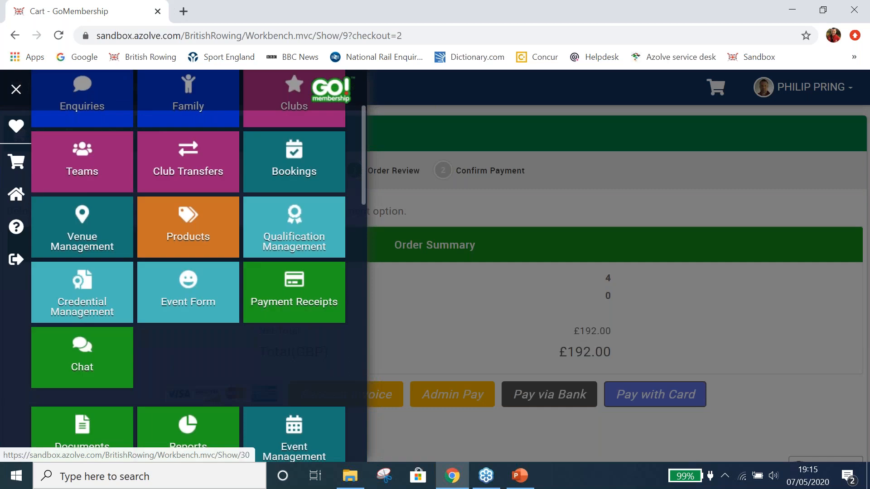
pyautogui.scroll(-12, 188, 266)
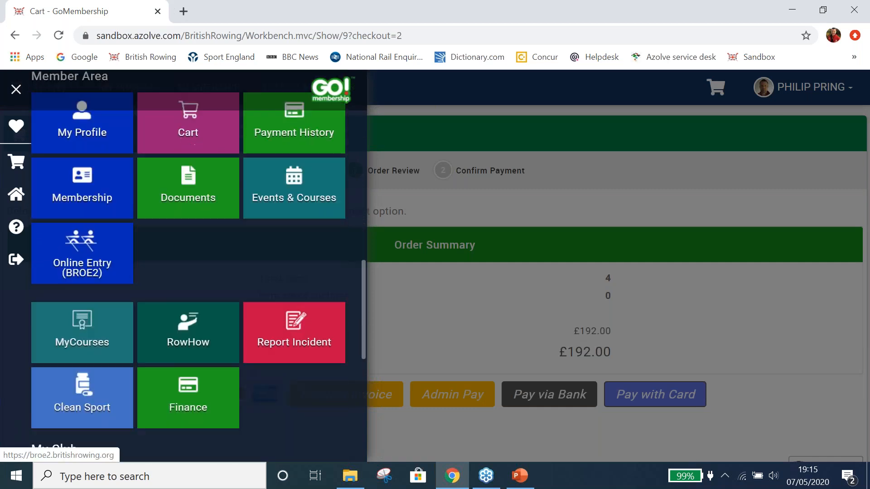
pyautogui.scroll(-5, 188, 313)
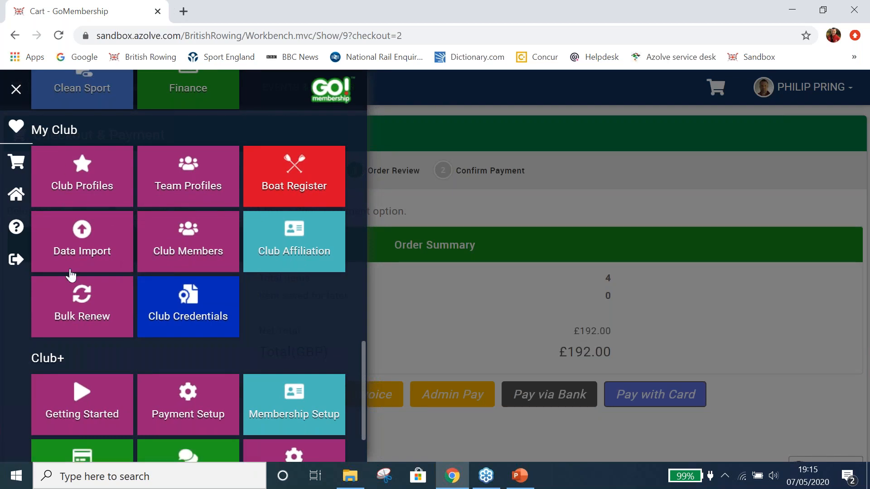
pyautogui.scroll(-3, 72, 277)
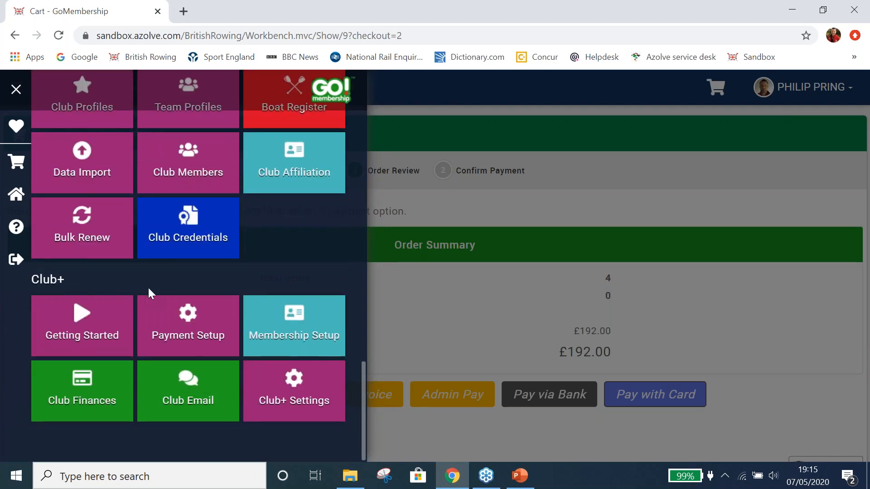
pyautogui.click(111, 383)
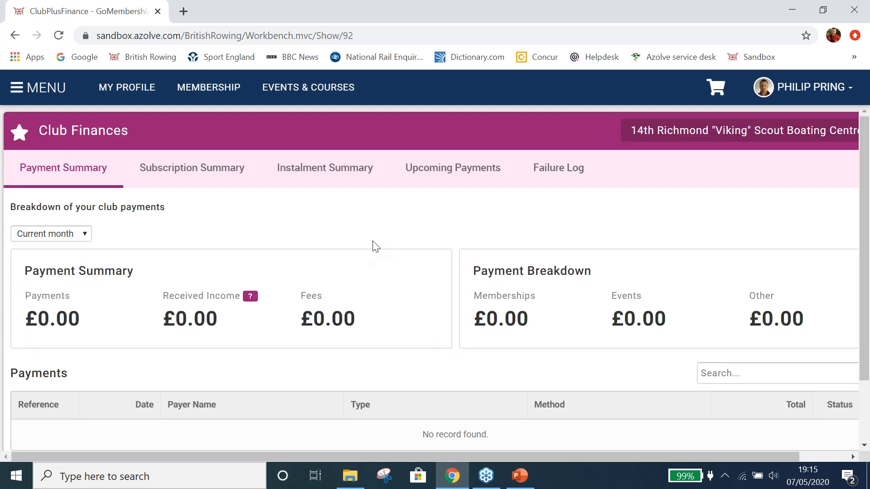
# Switch Club Finances to Summer Sculling BC by searching the club selector for "summer".
pyautogui.hscroll(2, 808, 132)
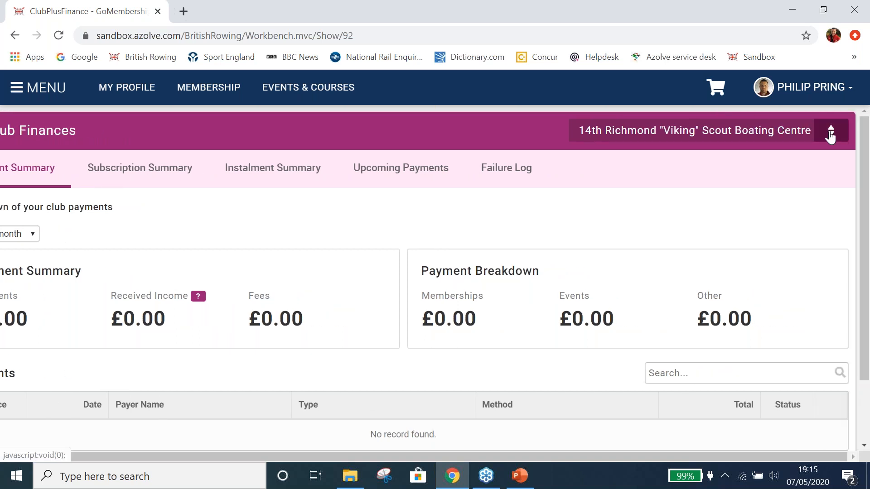
pyautogui.click(831, 132)
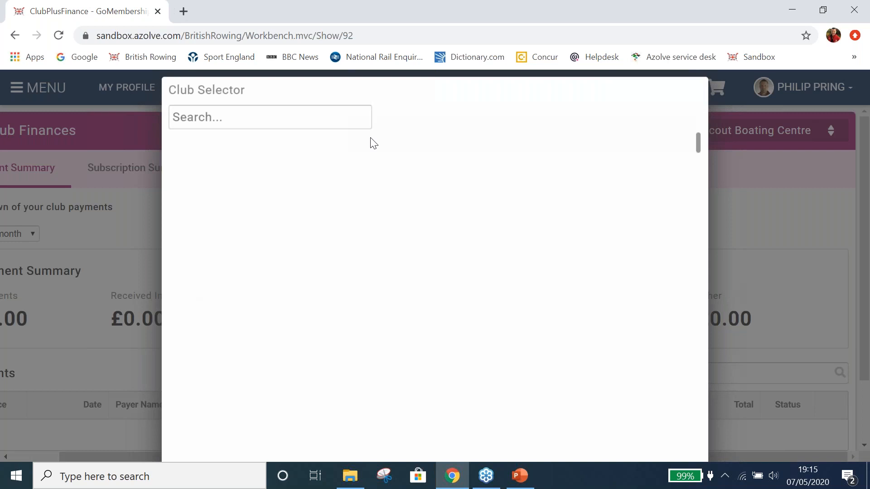
pyautogui.click(281, 113)
pyautogui.write('s')
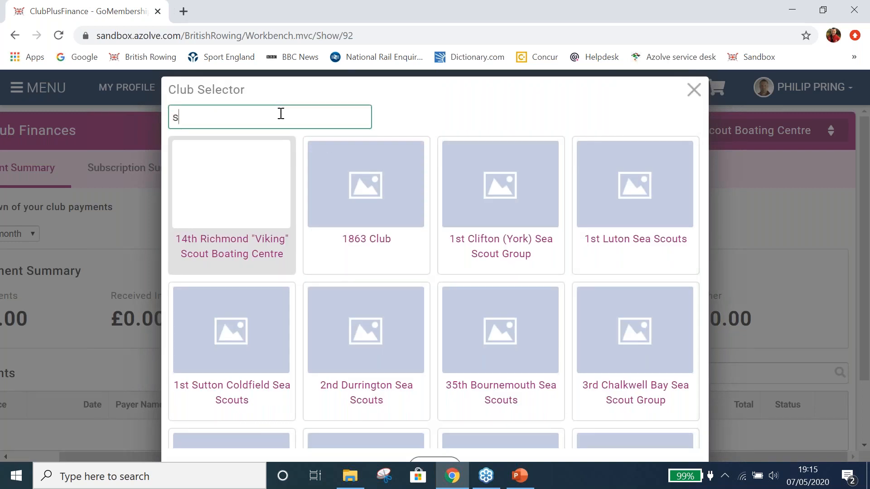
pyautogui.write('ummer')
pyautogui.click(232, 190)
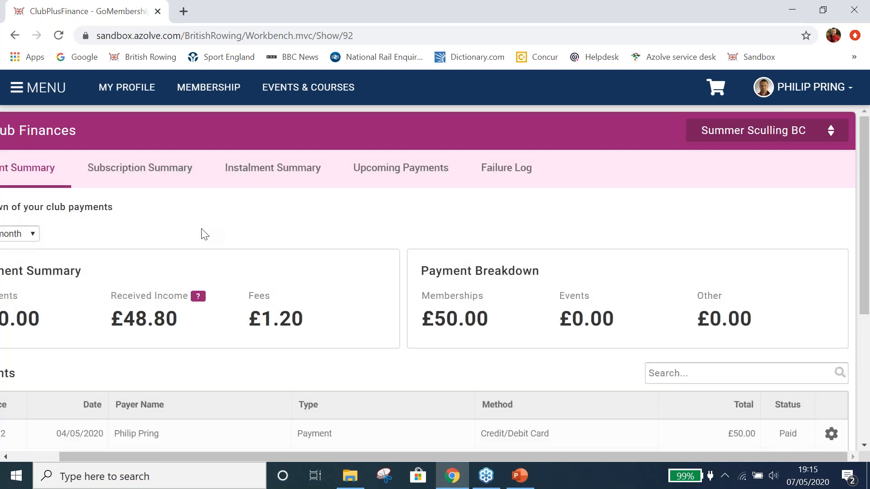
# Review the club's current-month payment summary, payment breakdown and list of payments.
pyautogui.hscroll(-1, 202, 229)
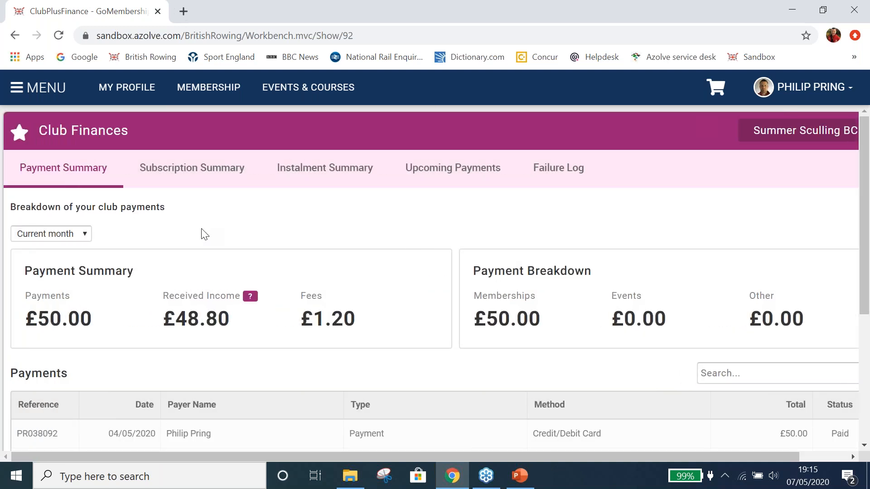
pyautogui.scroll(-2, 203, 235)
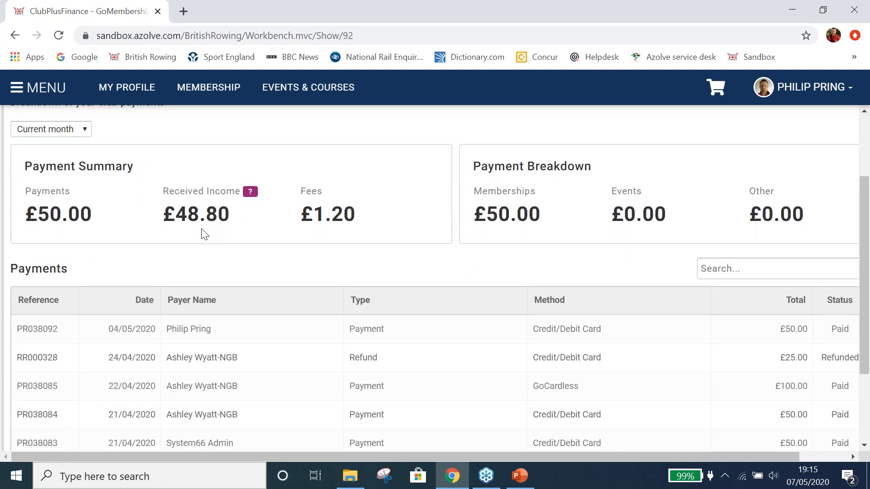
pyautogui.scroll(-1, 203, 234)
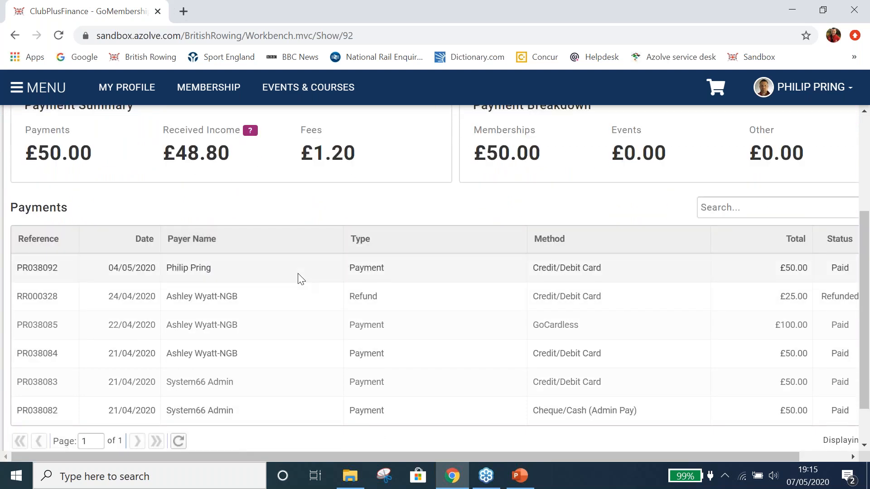
pyautogui.scroll(-1, 299, 278)
pyautogui.scroll(1, 299, 278)
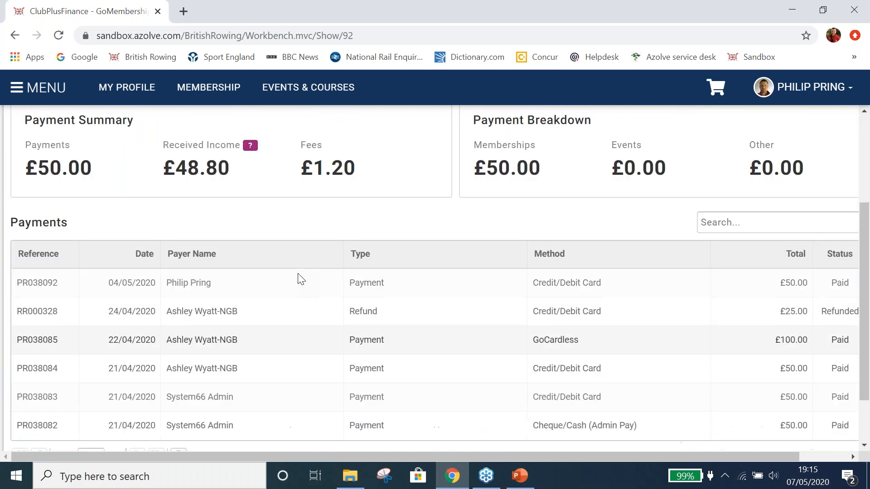
pyautogui.scroll(3, 299, 279)
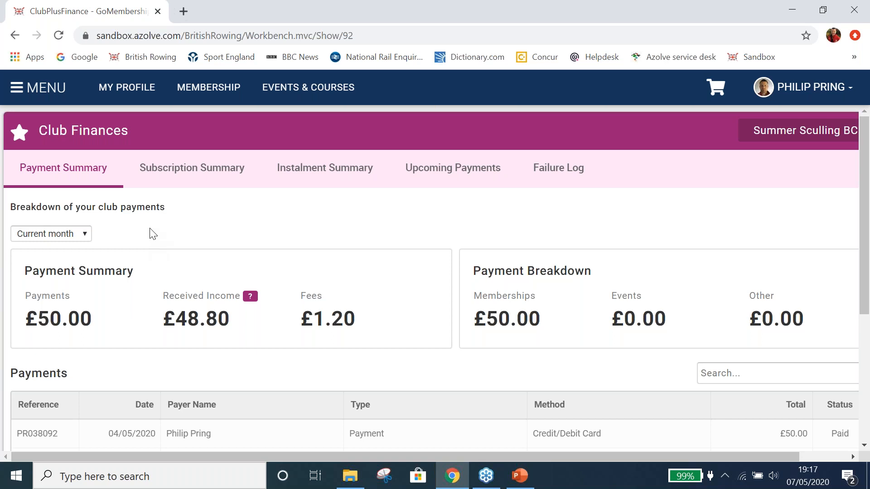
# Leave Club Finances and open the Boat Register from the My Club area.
pyautogui.click(43, 94)
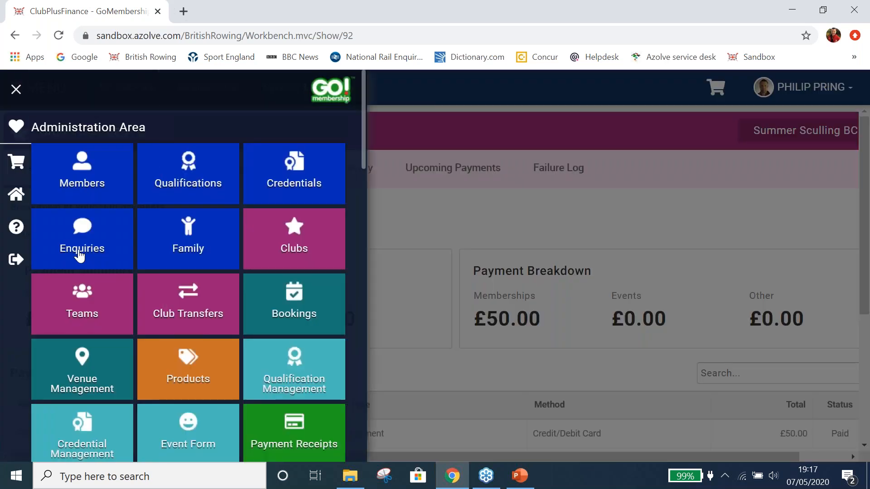
pyautogui.scroll(-12, 188, 267)
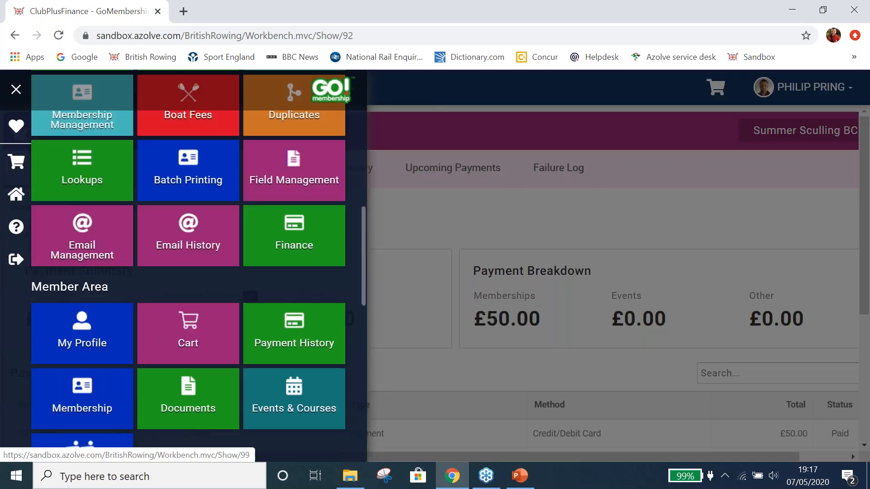
pyautogui.scroll(-10, 188, 267)
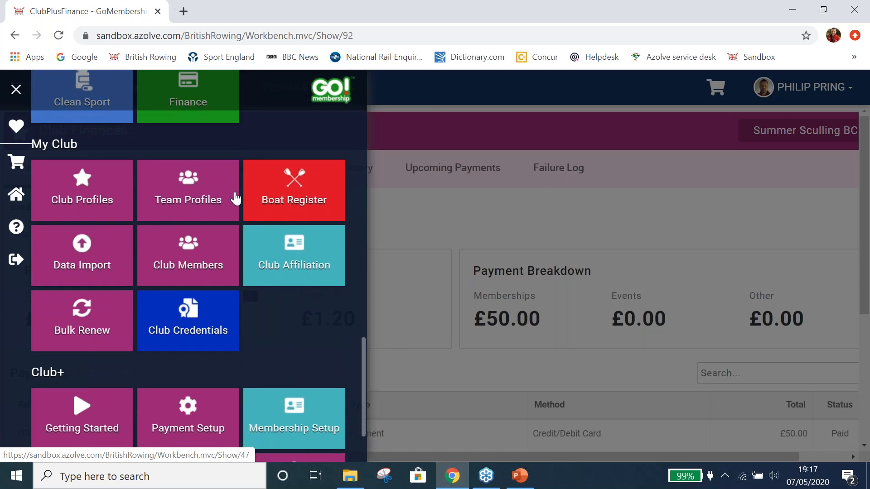
pyautogui.click(323, 190)
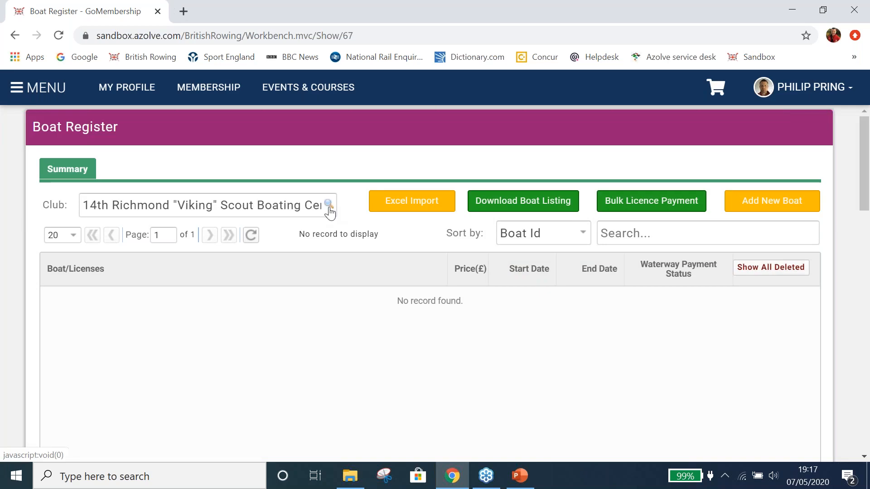
# Switch the Boat Register to Summer Sculling BC by searching the club list for "summer", and look through its boats and licences.
pyautogui.click(330, 202)
pyautogui.click(466, 115)
pyautogui.write('summer')
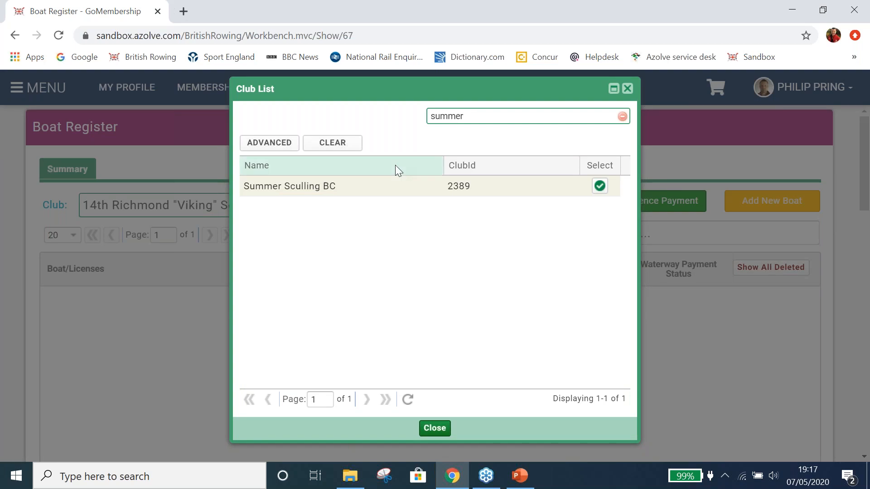
pyautogui.doubleClick(317, 185)
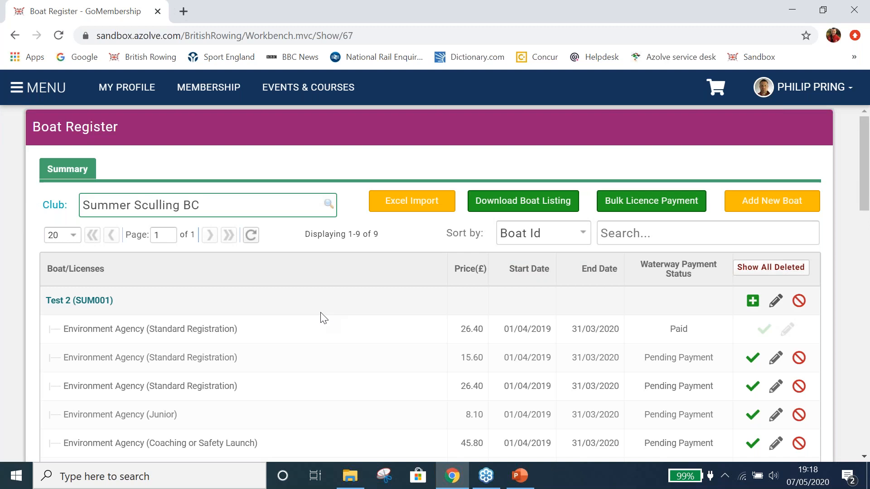
pyautogui.scroll(-2, 324, 318)
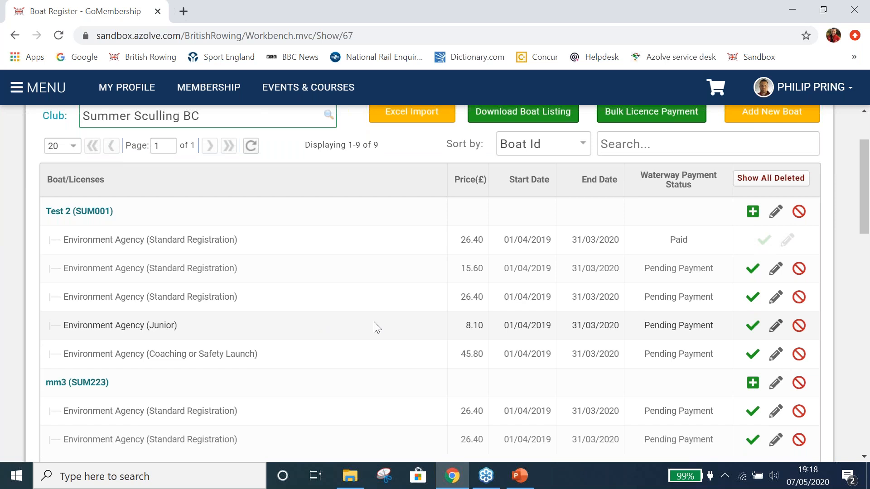
pyautogui.scroll(2, 374, 327)
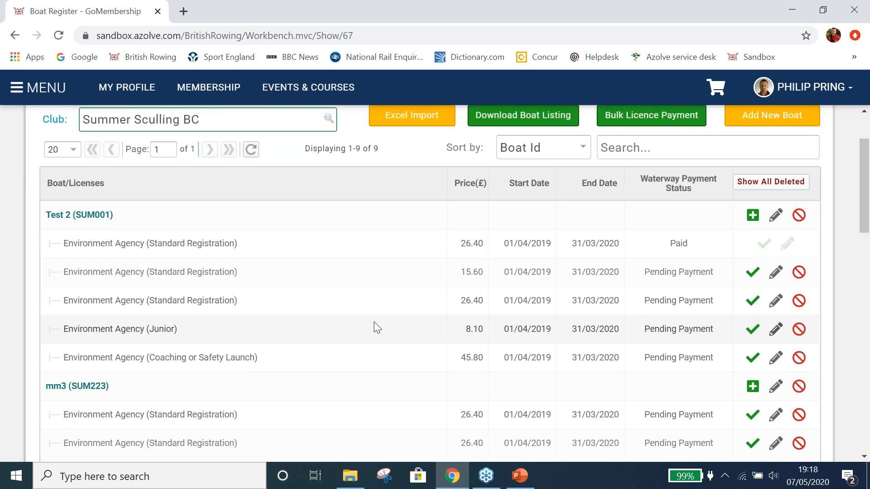
pyautogui.scroll(1, 374, 326)
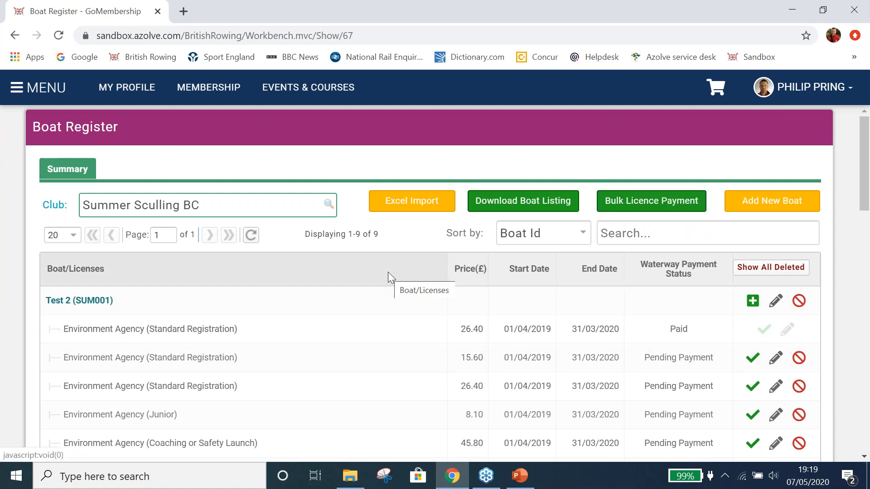
# Try out bulk licence payment with a SUM223 Standard Registration and the SUM001 Junior licence, clear both selections and cancel the renewal.
pyautogui.click(615, 205)
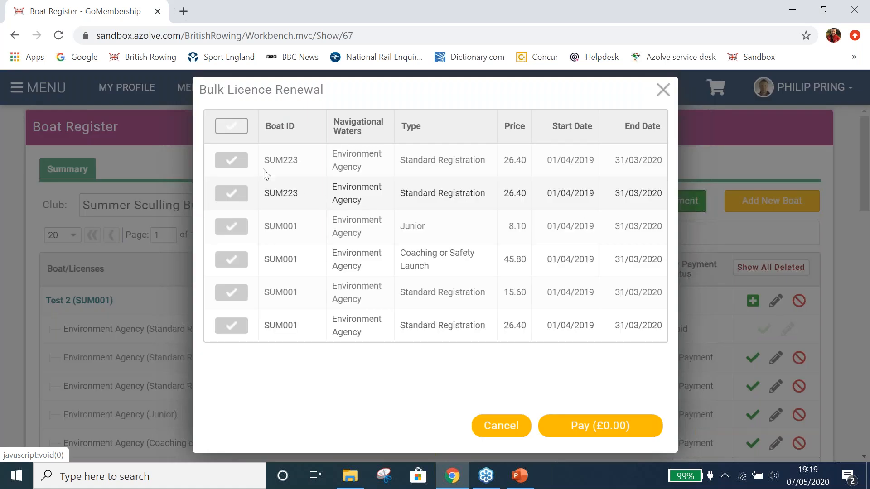
pyautogui.click(229, 199)
pyautogui.click(229, 231)
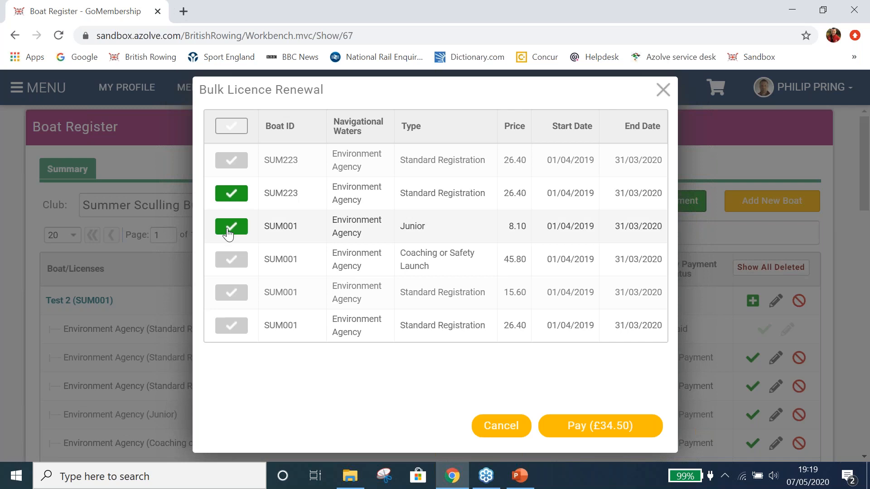
pyautogui.click(229, 231)
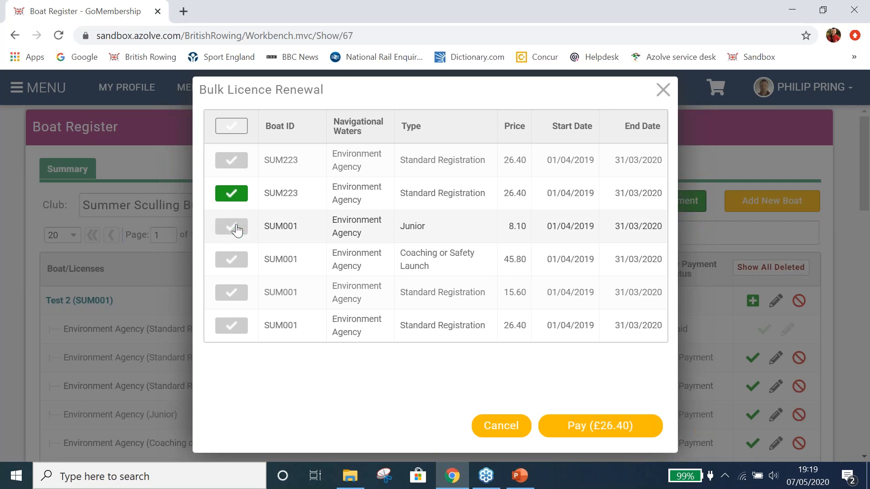
pyautogui.click(232, 198)
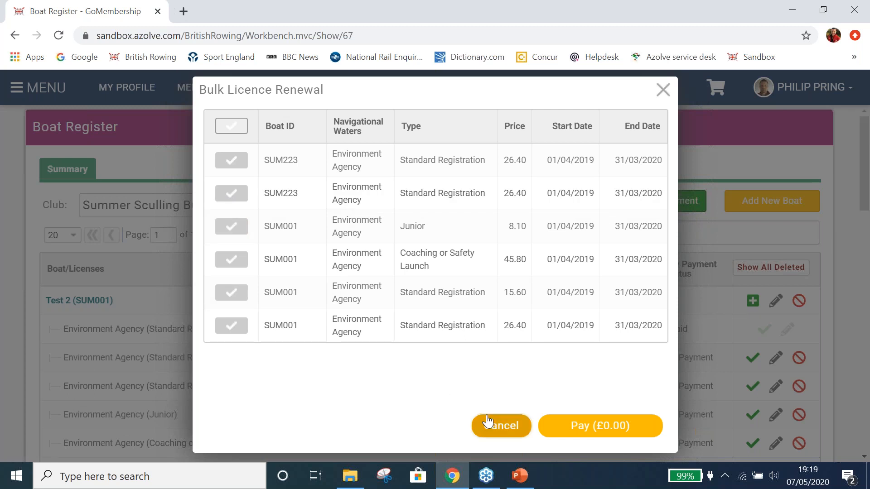
pyautogui.click(497, 427)
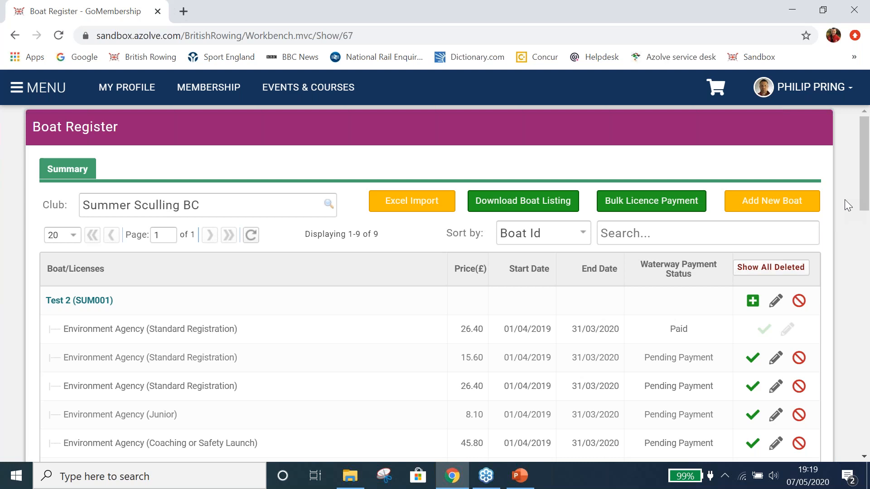
# Open the Add New Boat form to view its boat information fields, and close it without adding a boat.
pyautogui.click(810, 205)
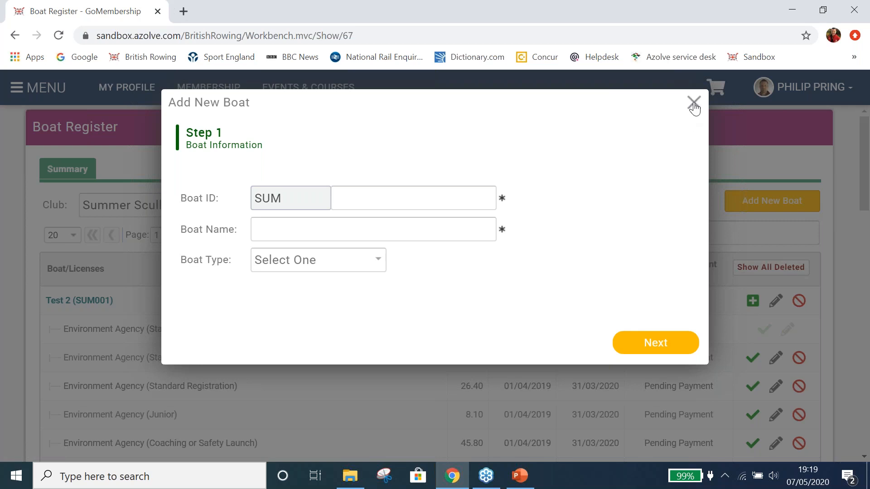
pyautogui.click(694, 104)
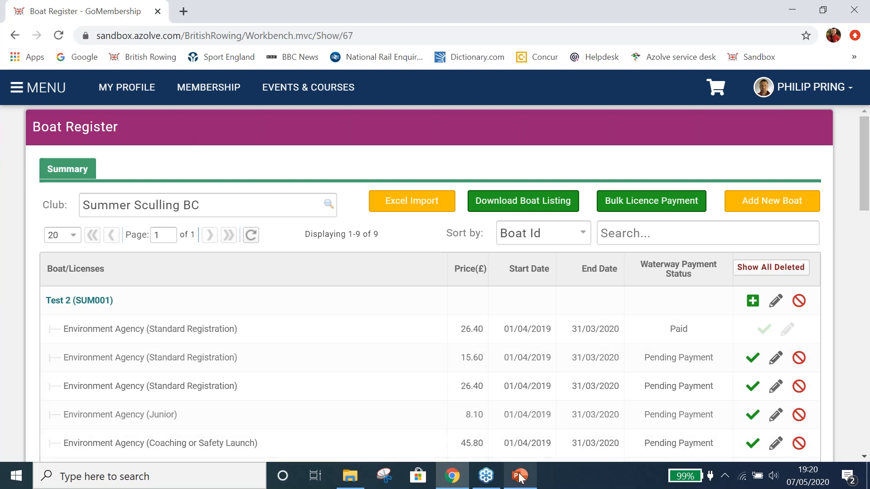
pyautogui.moveTo(521, 474)
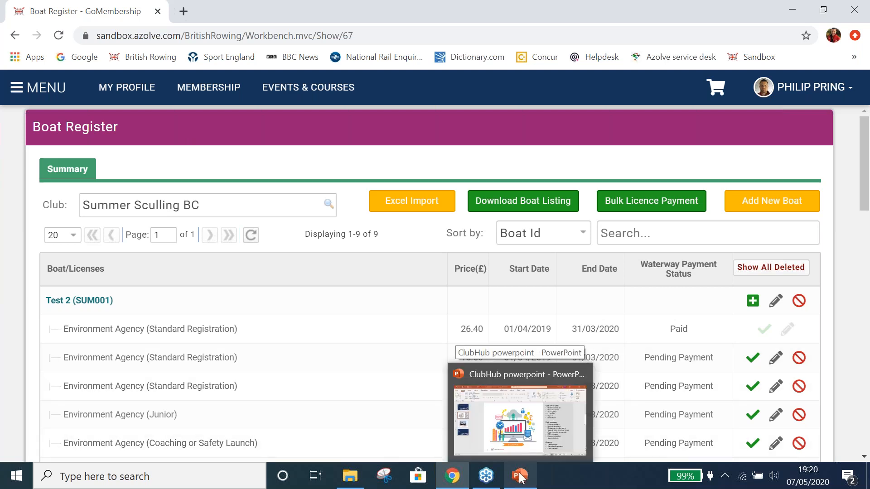